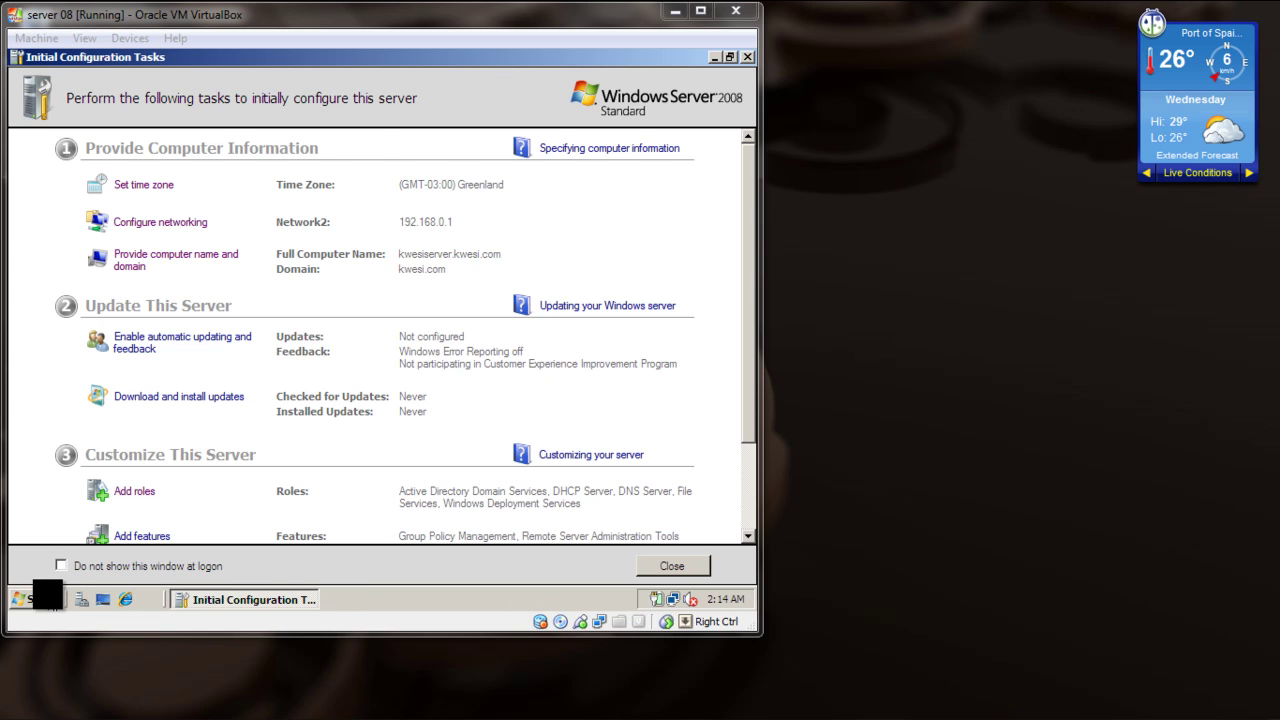
Step: Launch DNS from Administrative Tools and select the kwesi.com zone under Forward Lookup Zones
left_click(47, 596)
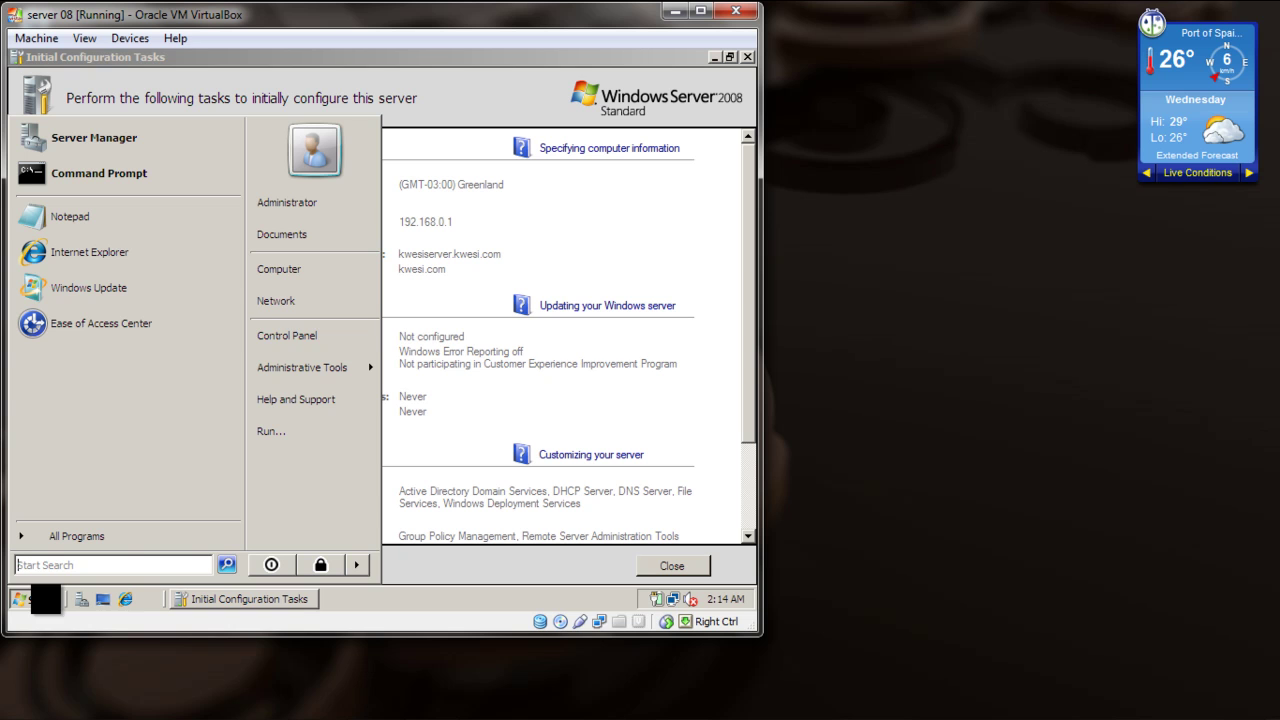
mouse_move(325, 367)
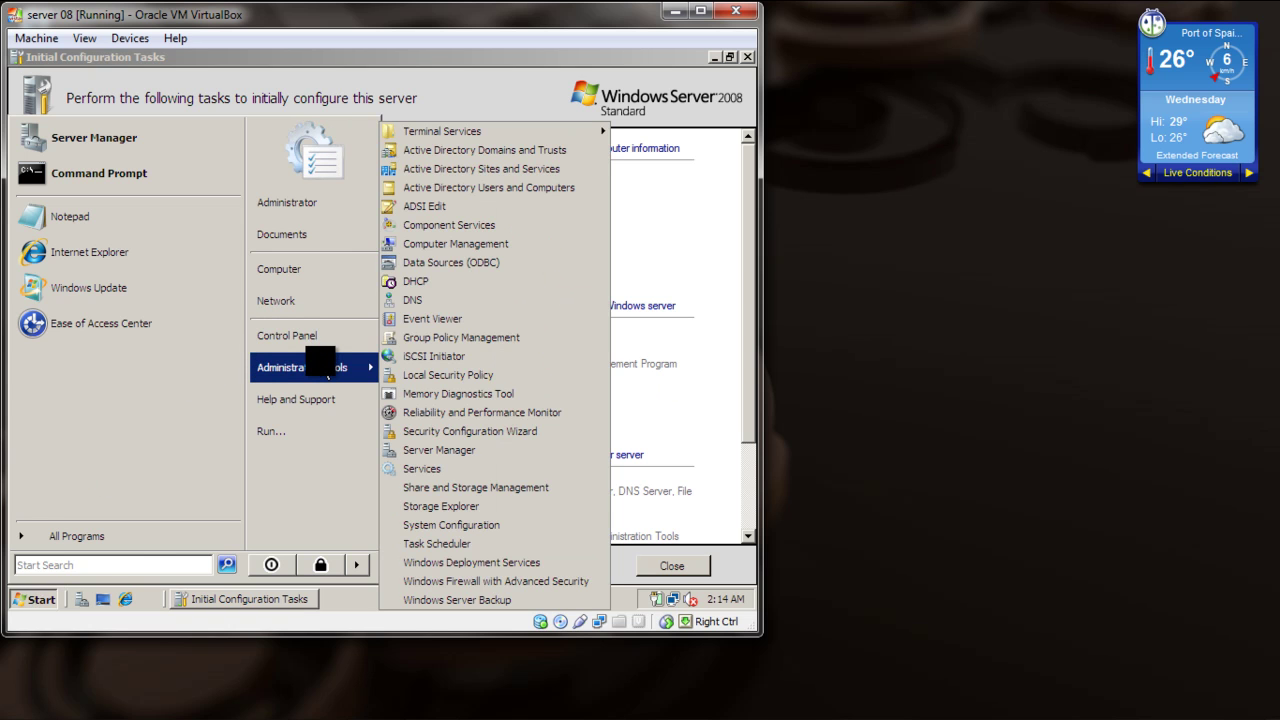
left_click(441, 306)
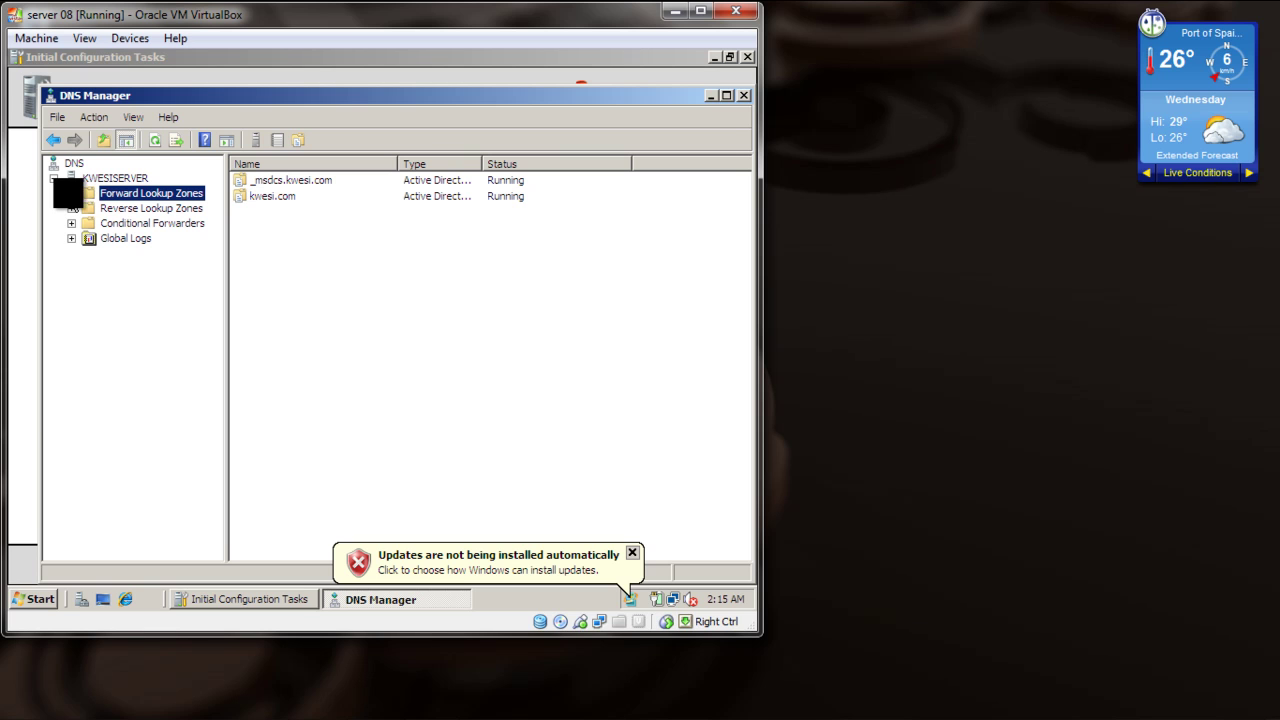
left_click(71, 194)
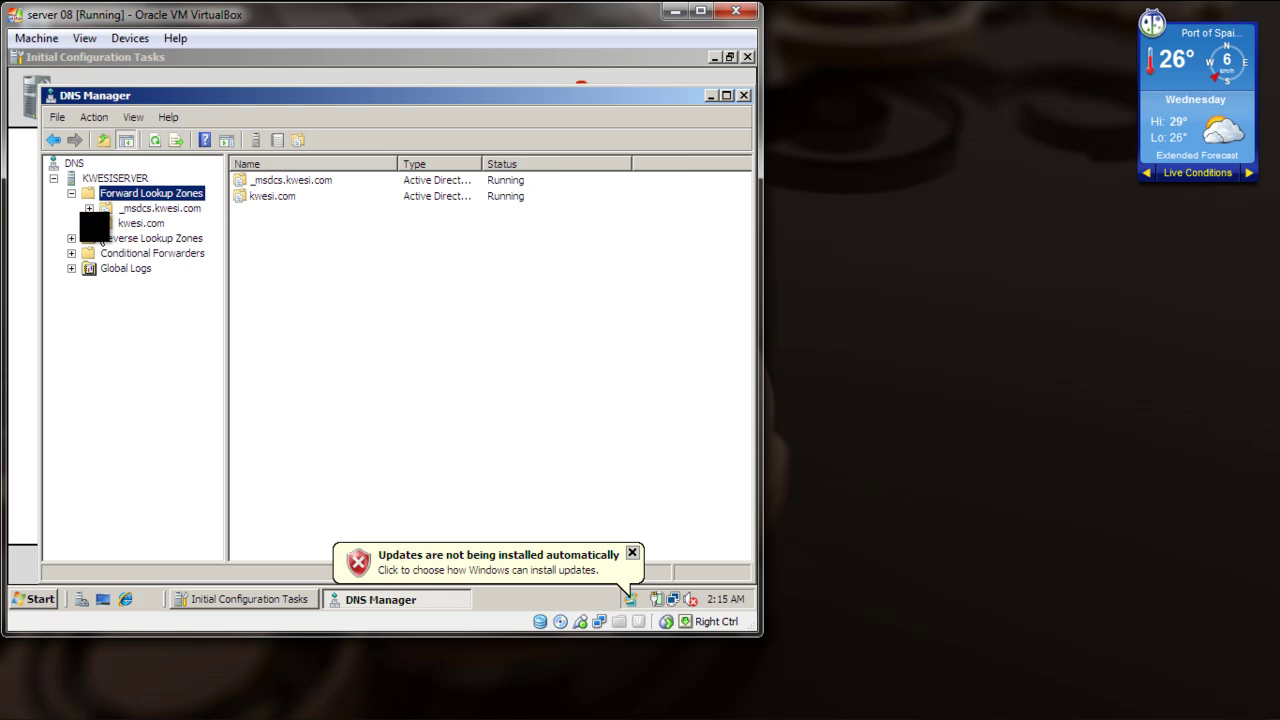
left_click(89, 224)
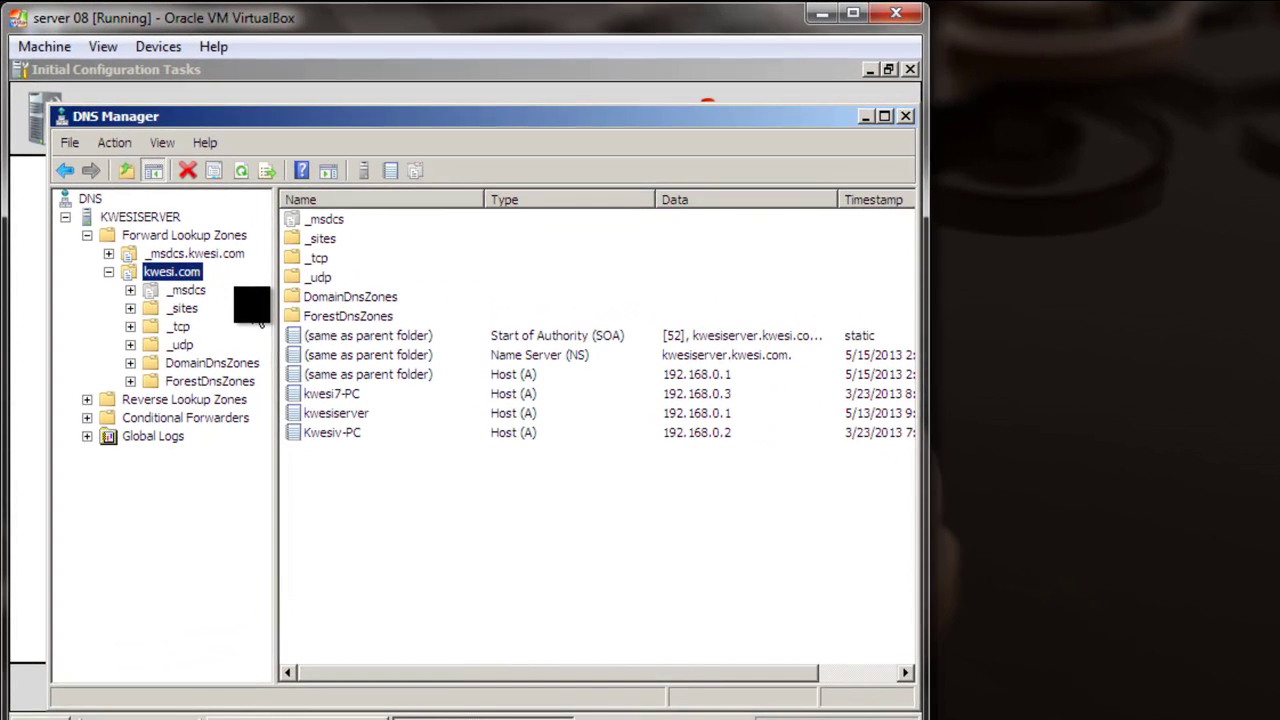
Step: Add host record 'web' at 192.168.1.15 to kwesi.com with an associated PTR record
right_click(181, 269)
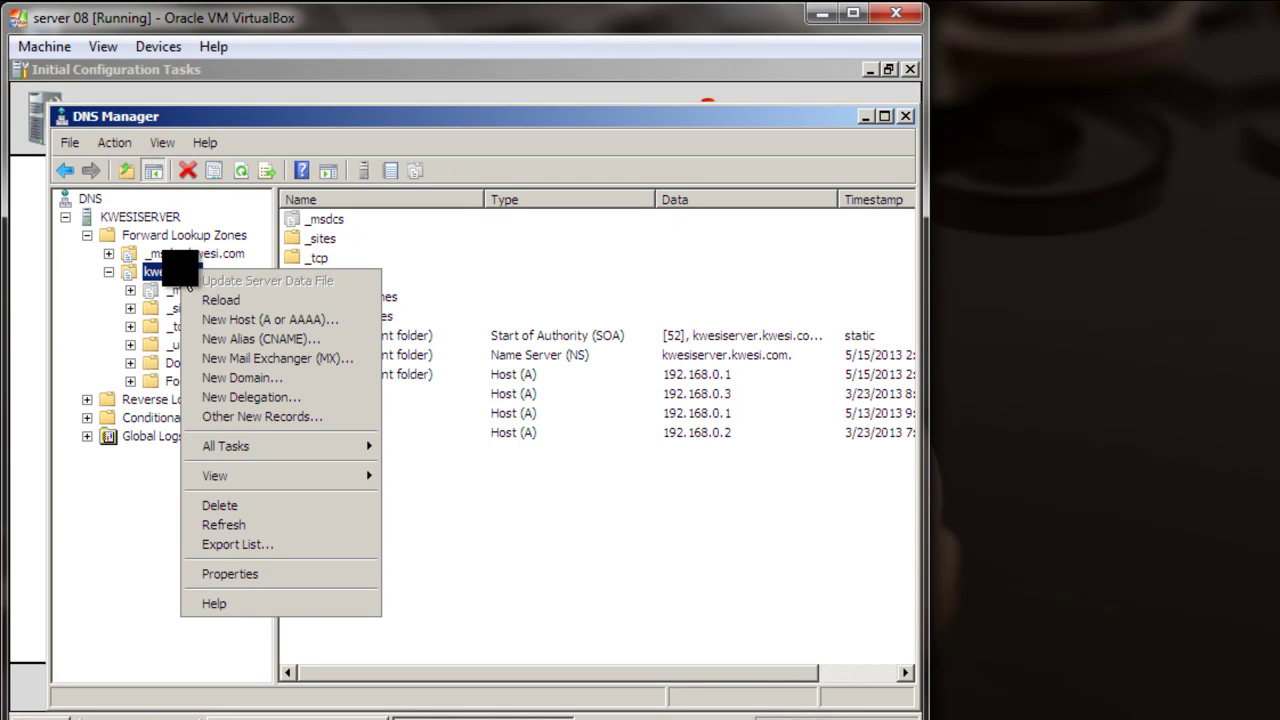
left_click(283, 320)
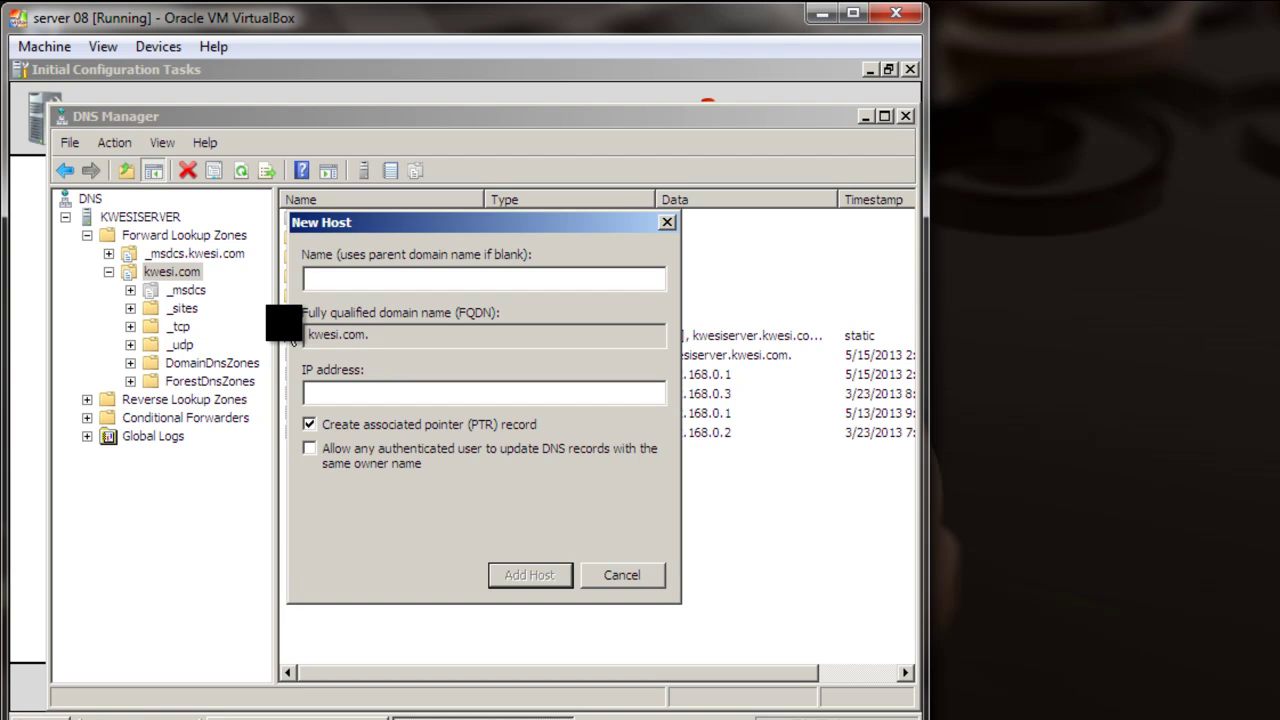
type("web")
left_click(358, 393)
type("192.1")
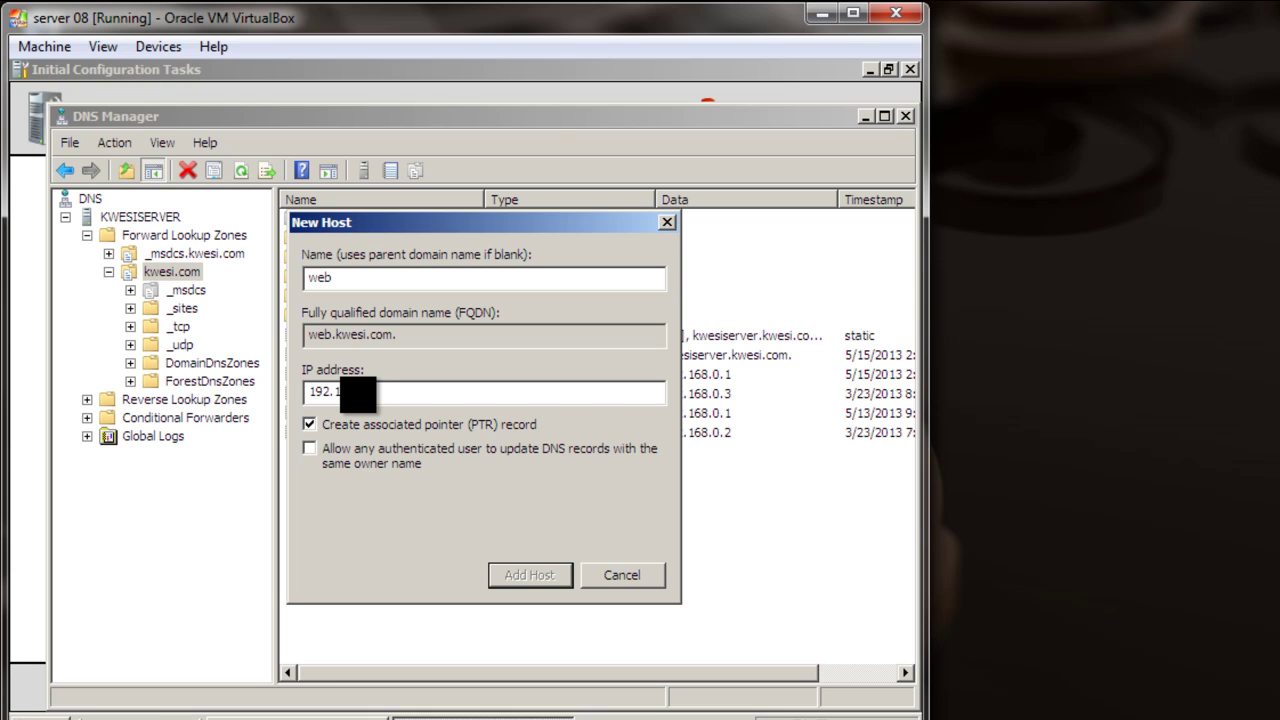
type("5")
left_click(546, 589)
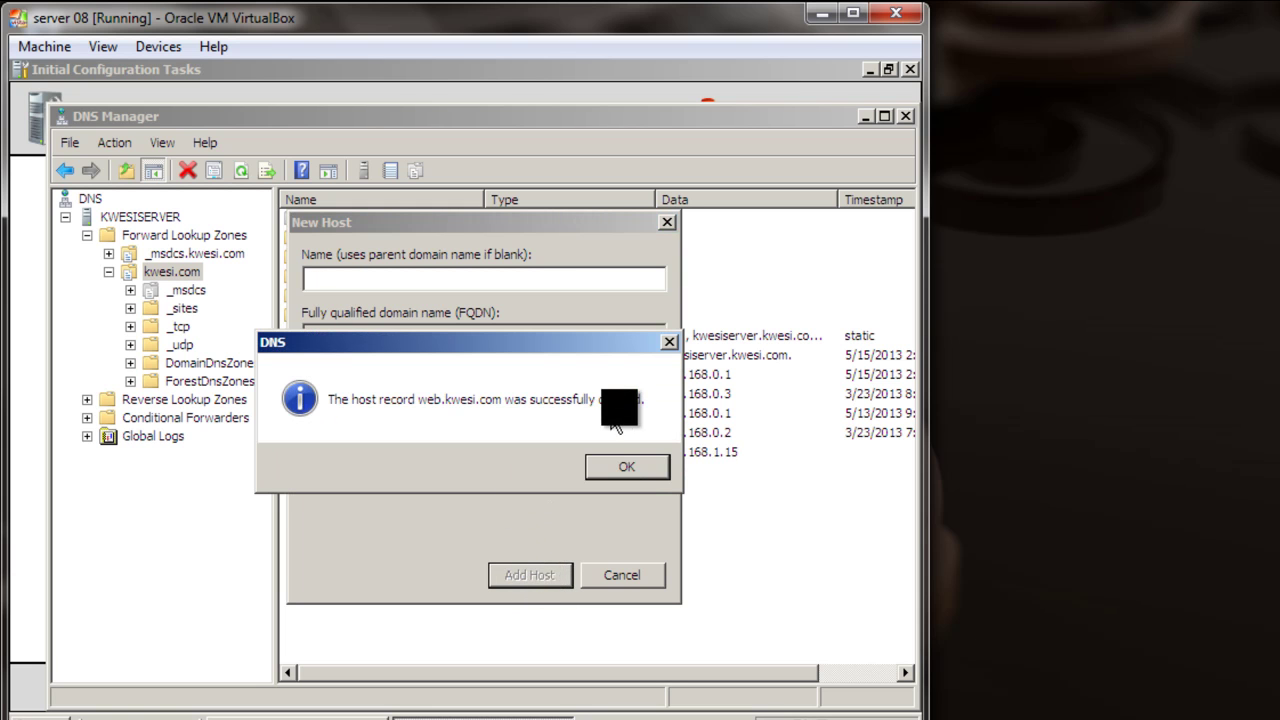
Step: Finish adding hosts, check the web.kwesi.com PTR record in 192.in-addr.arpa, and close DNS Manager
left_click(628, 475)
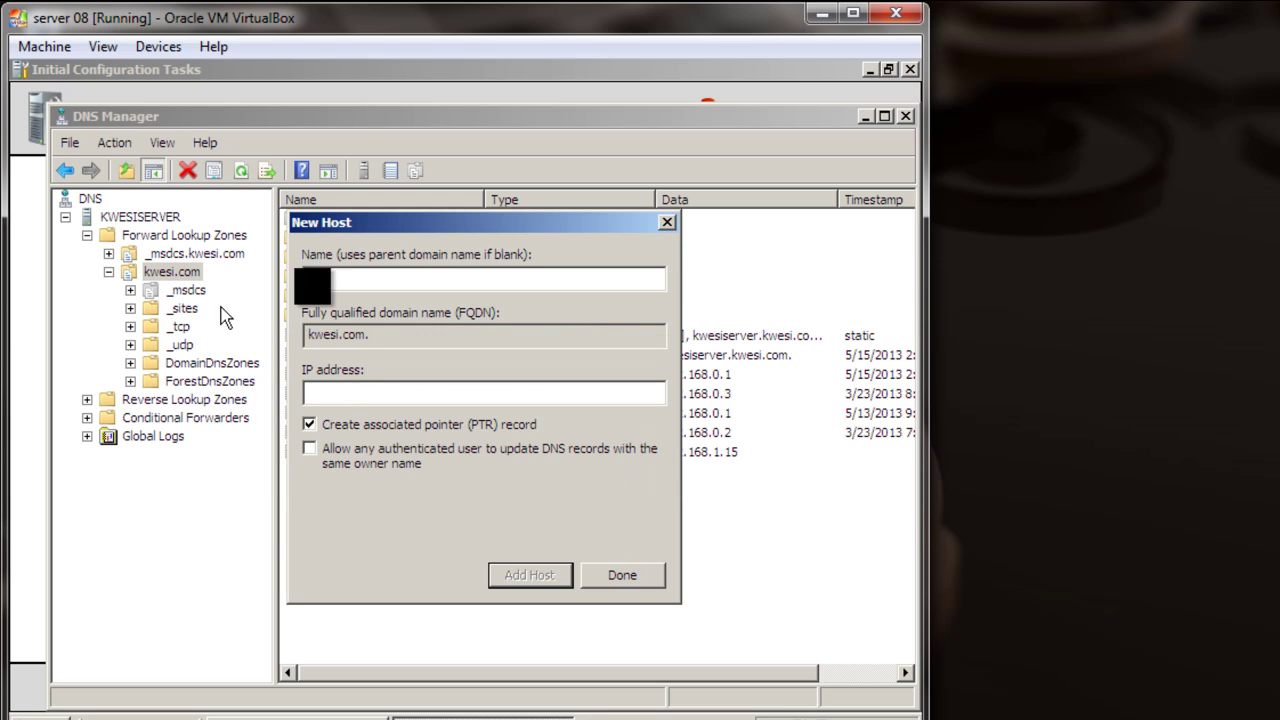
left_click(630, 575)
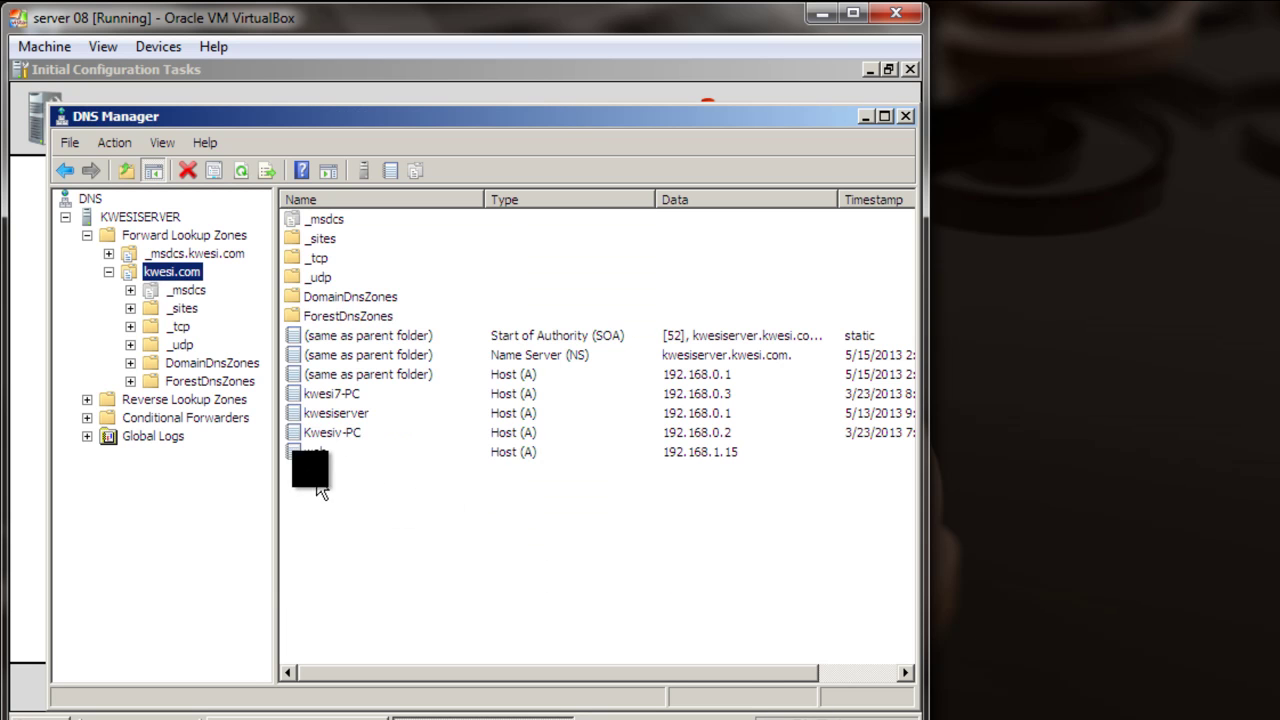
left_click(141, 399)
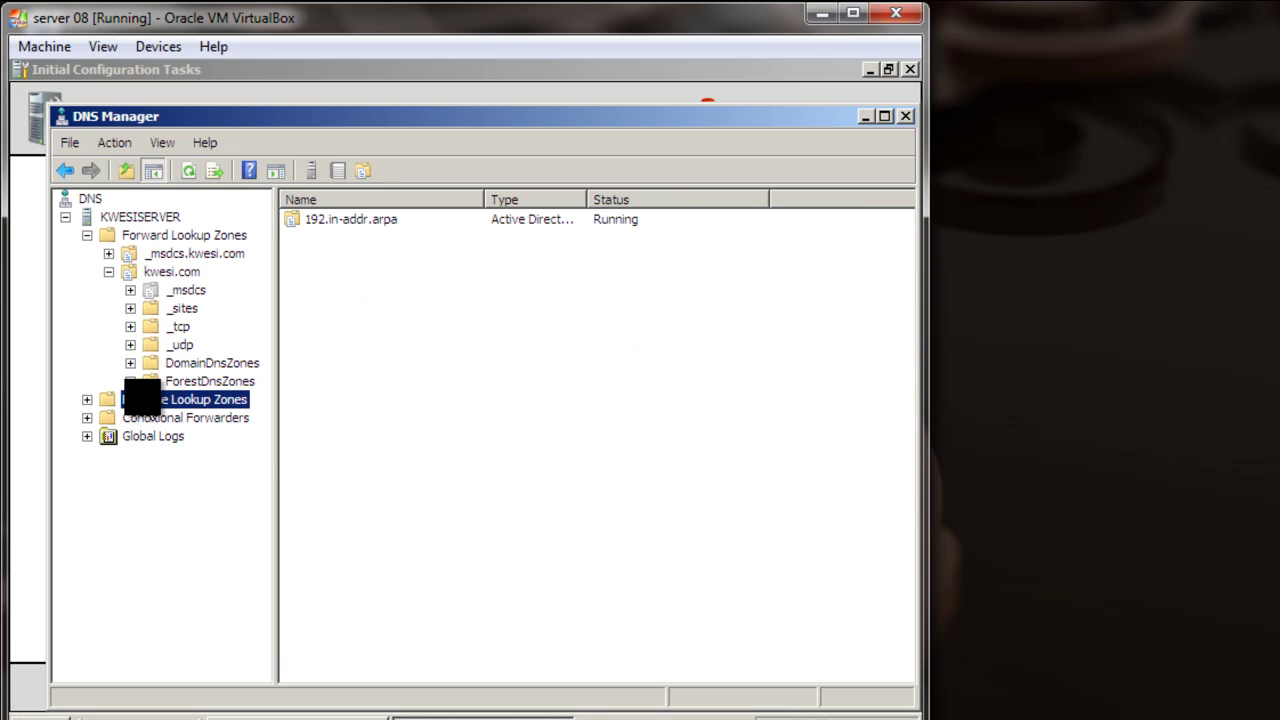
left_click(87, 399)
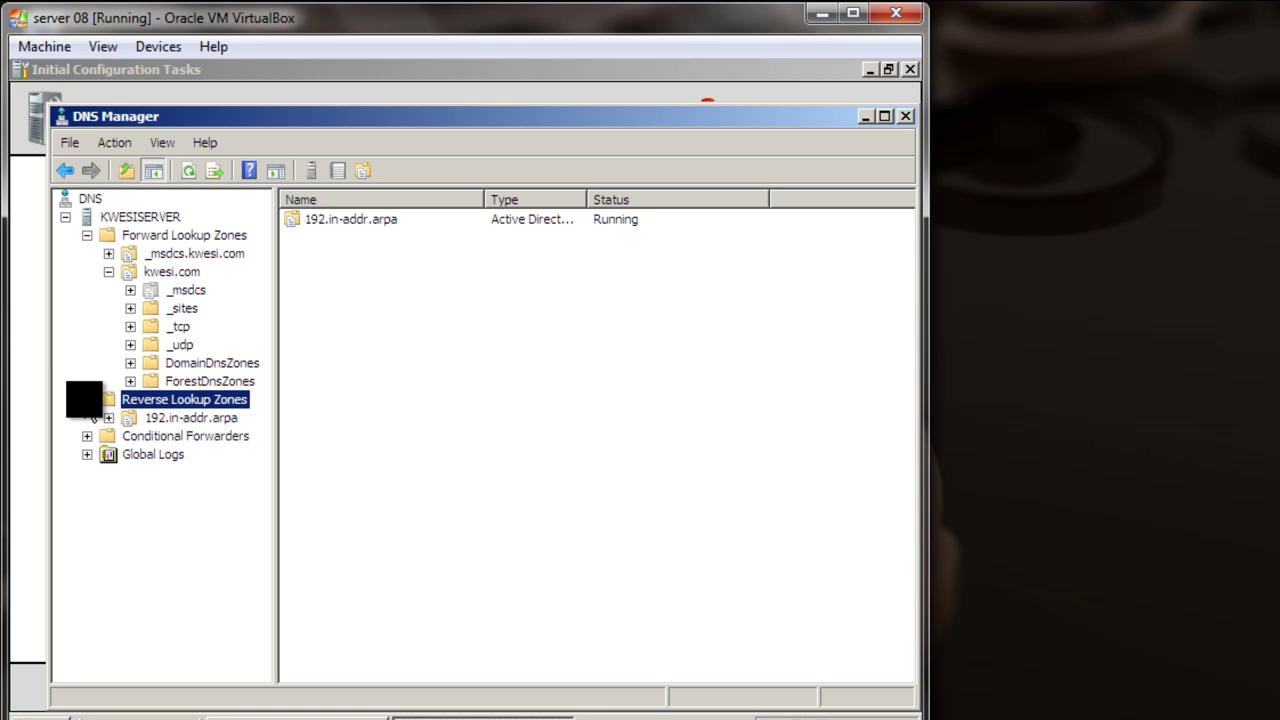
left_click(150, 417)
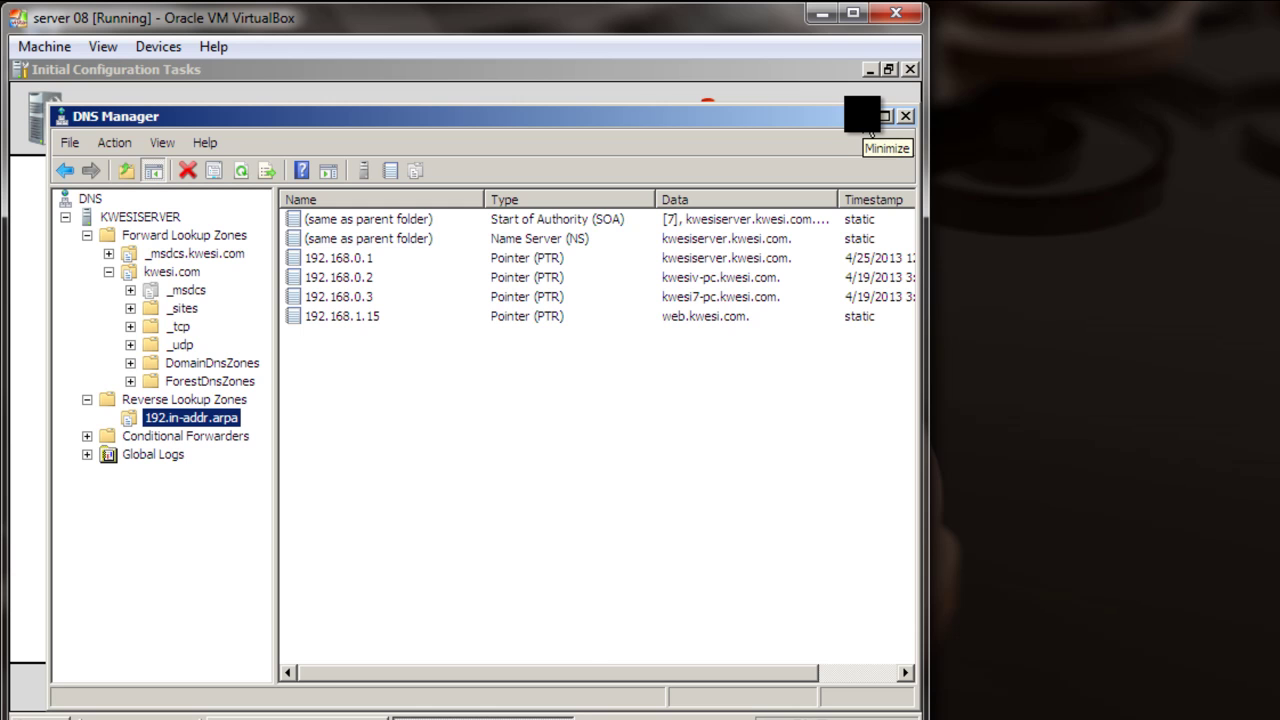
left_click(905, 116)
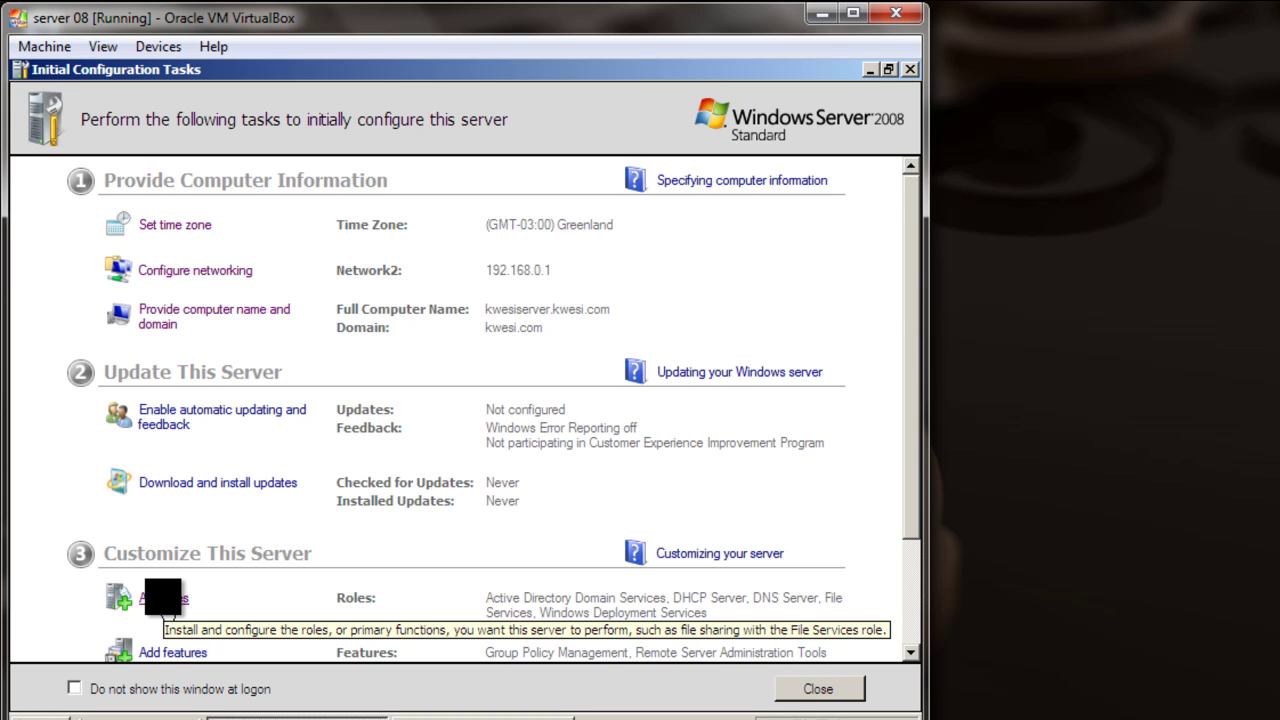
Step: In Add Roles, select Web Server (IIS) with its required features and continue to its introduction page
left_click(167, 612)
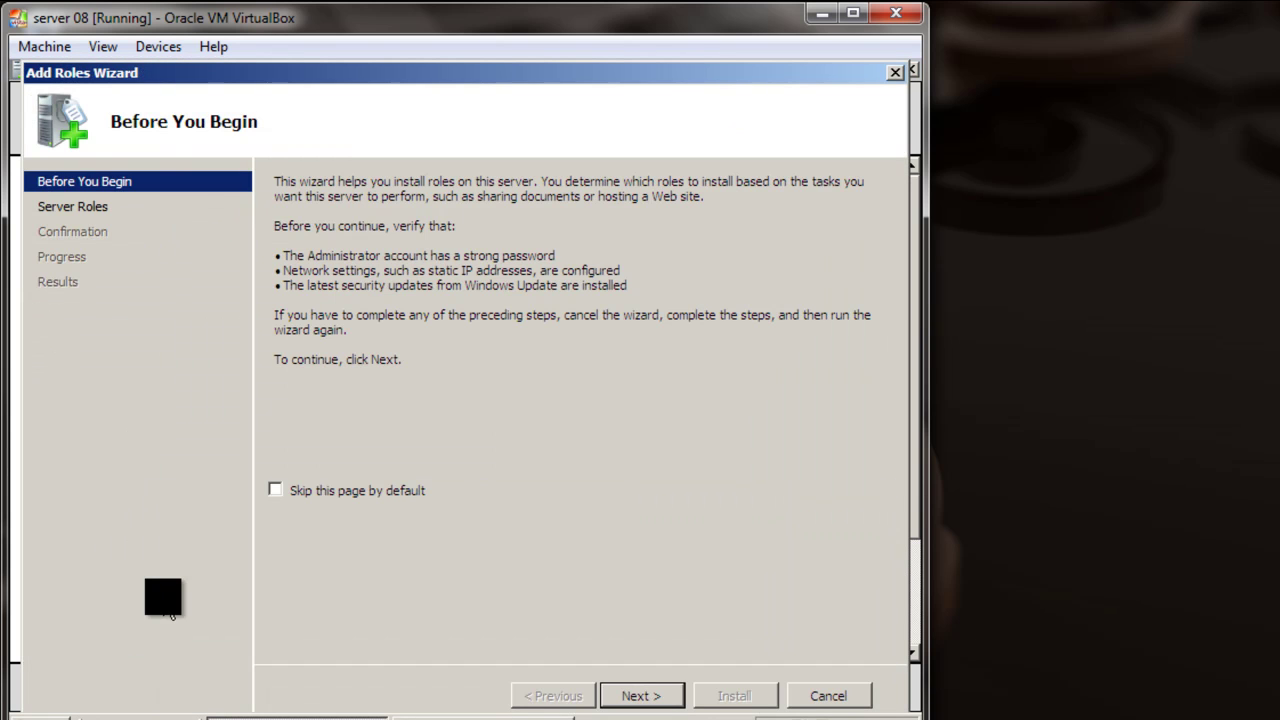
left_click(101, 212)
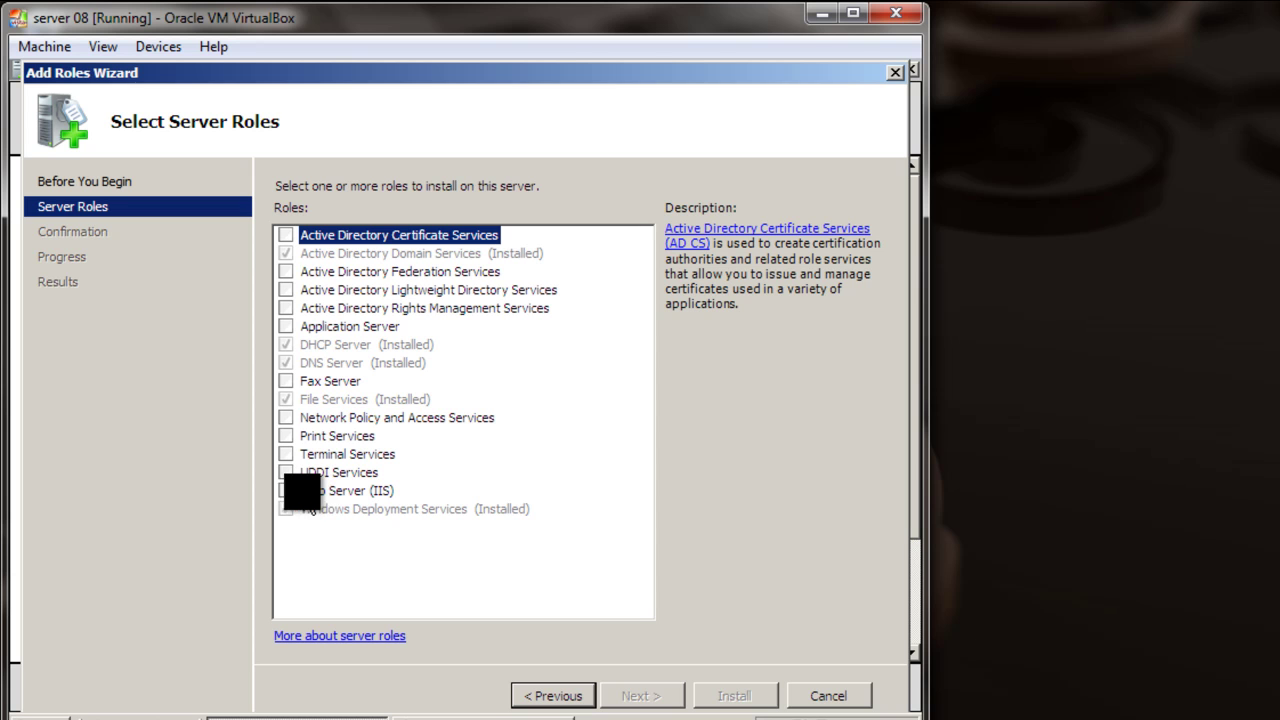
left_click(287, 491)
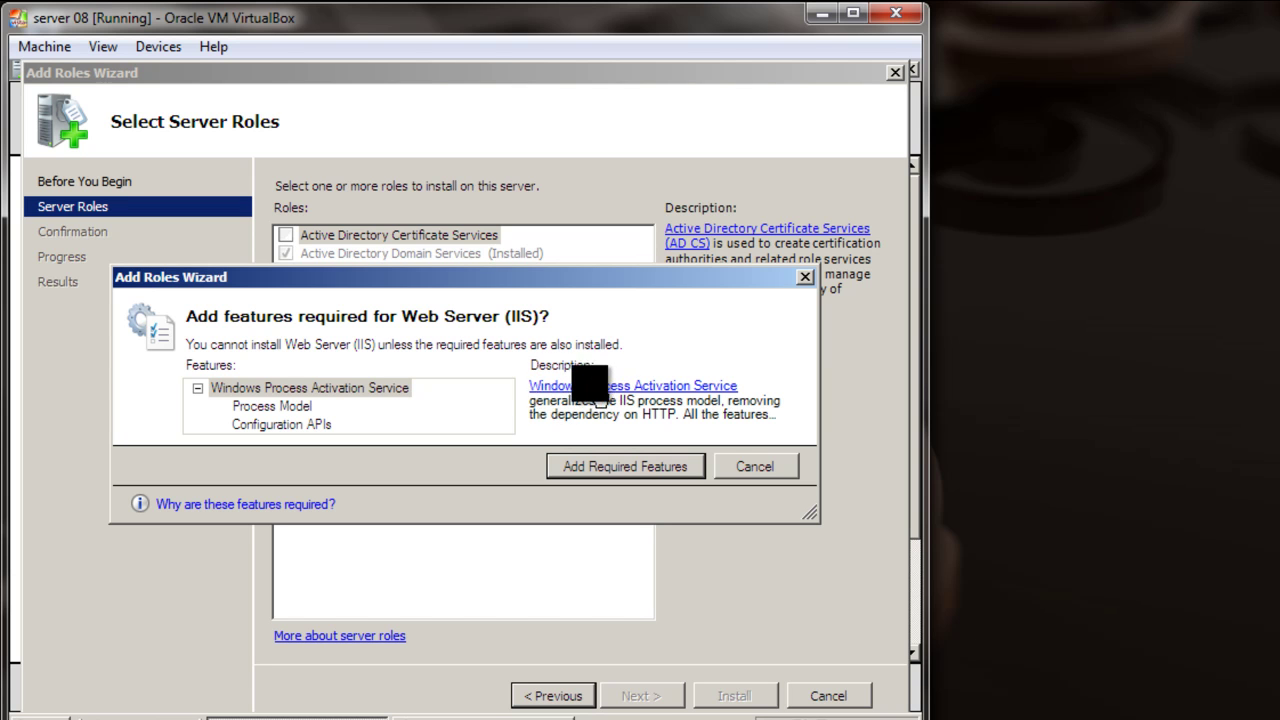
left_click(615, 478)
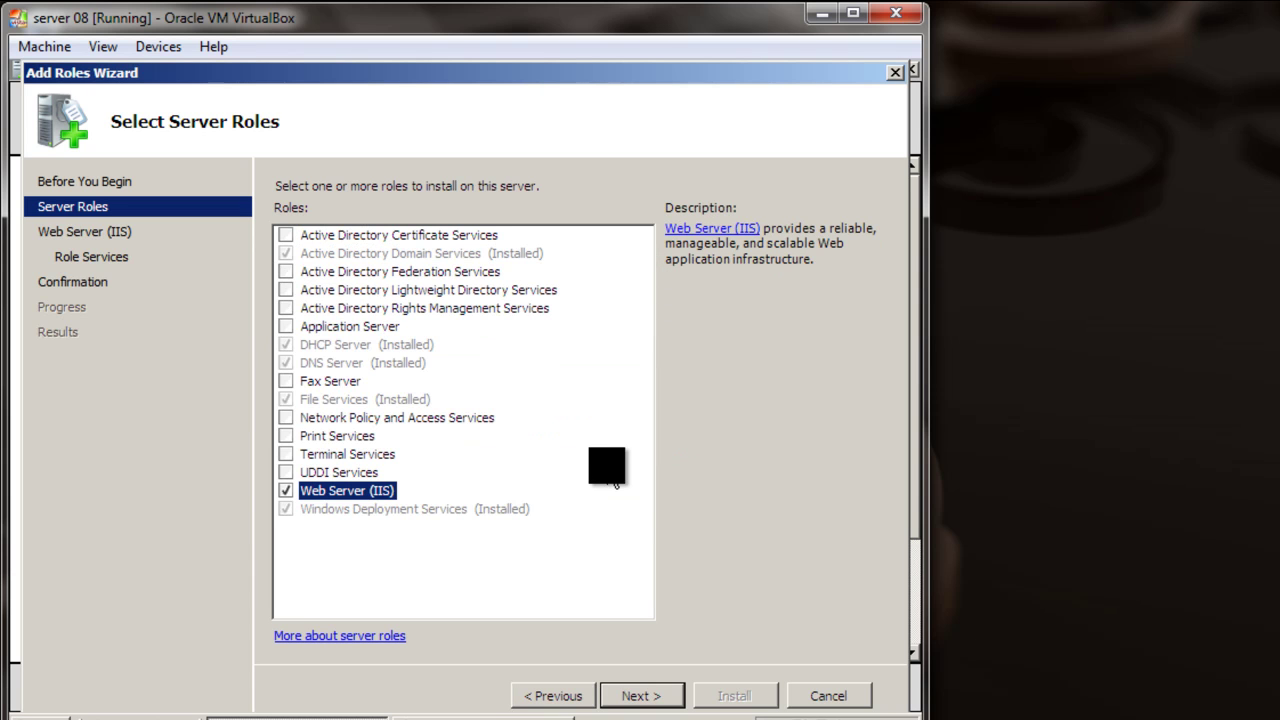
left_click(645, 696)
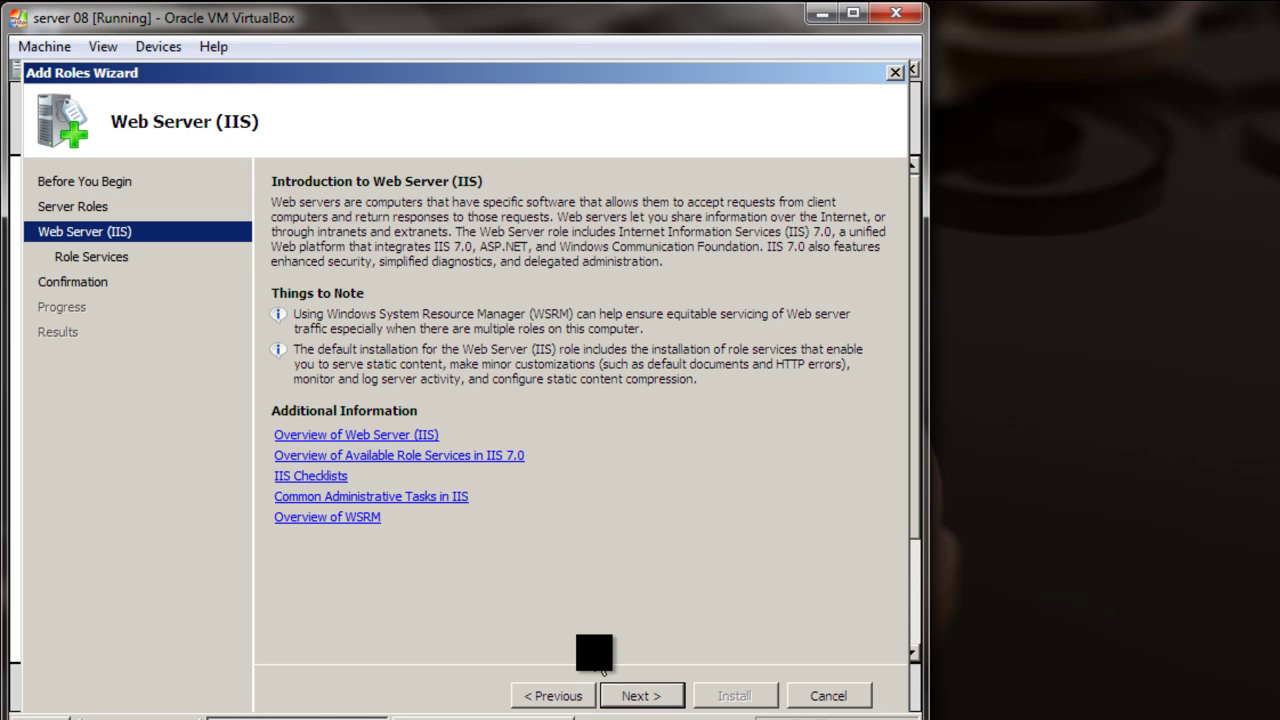
Step: Advance to the Web Server role services list and scroll down to the FTP Publishing Service entries
left_click(634, 696)
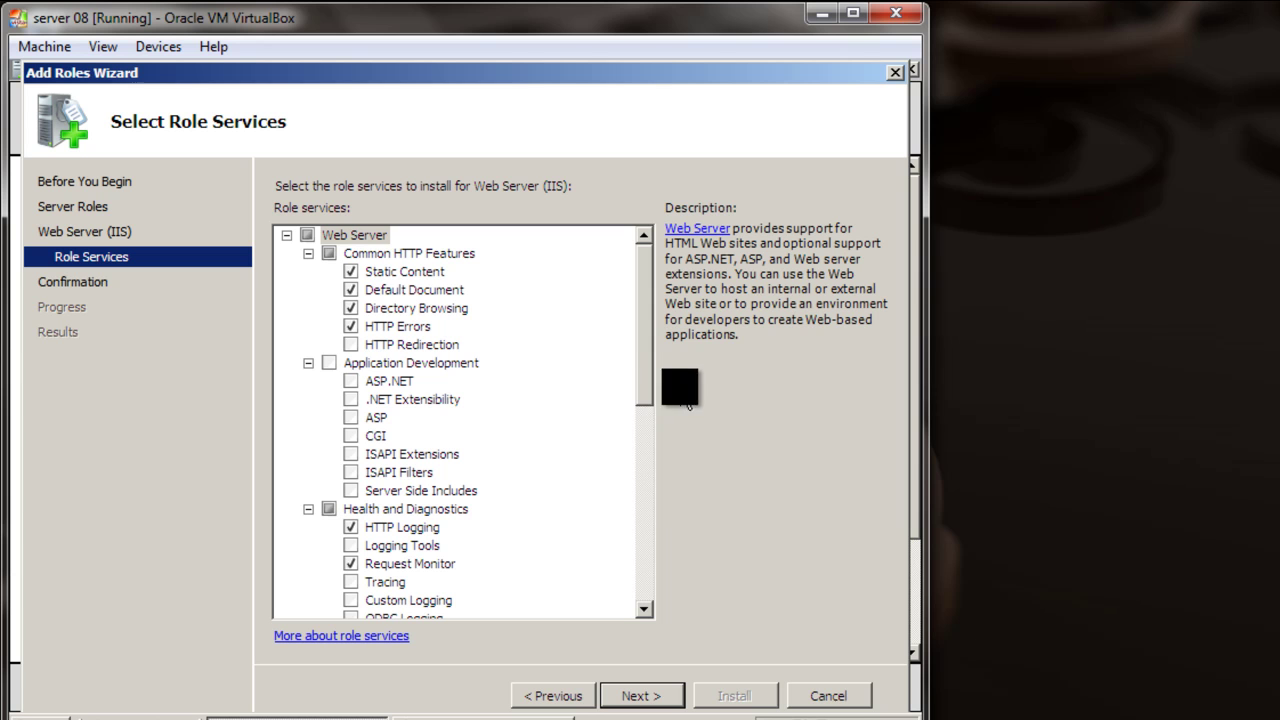
left_click_drag(658, 392, 656, 520)
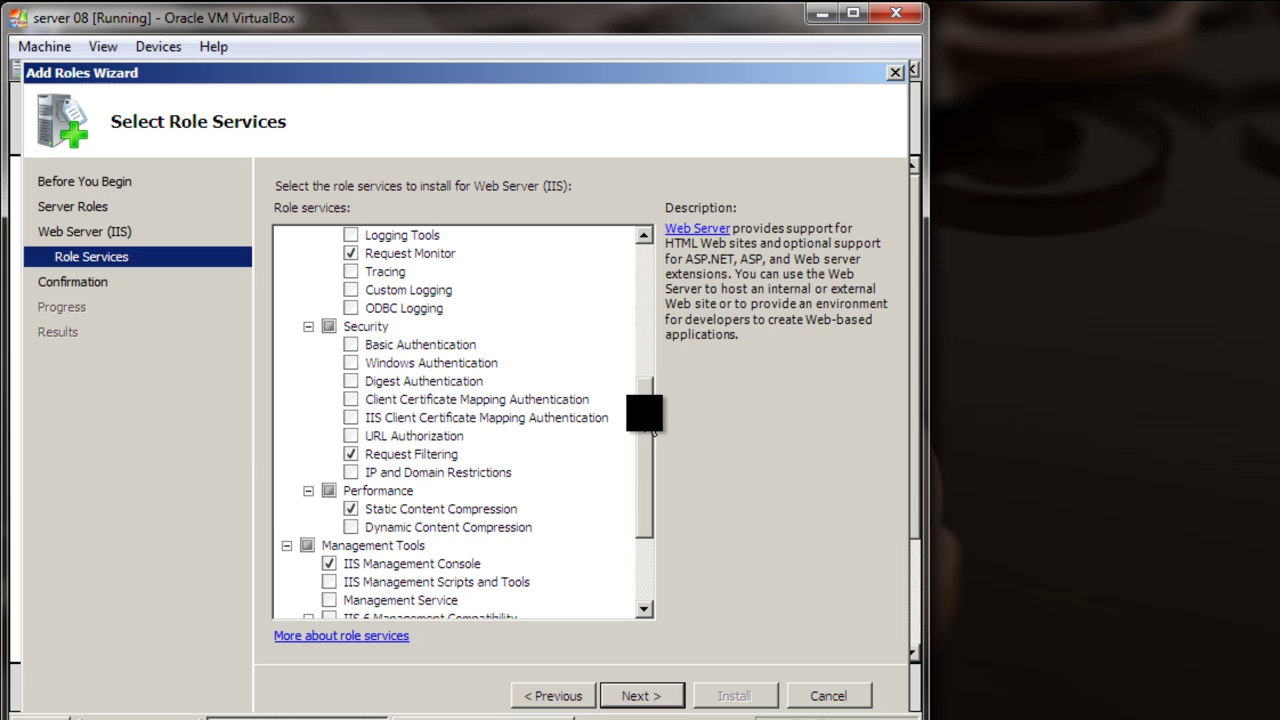
left_click_drag(652, 430, 652, 514)
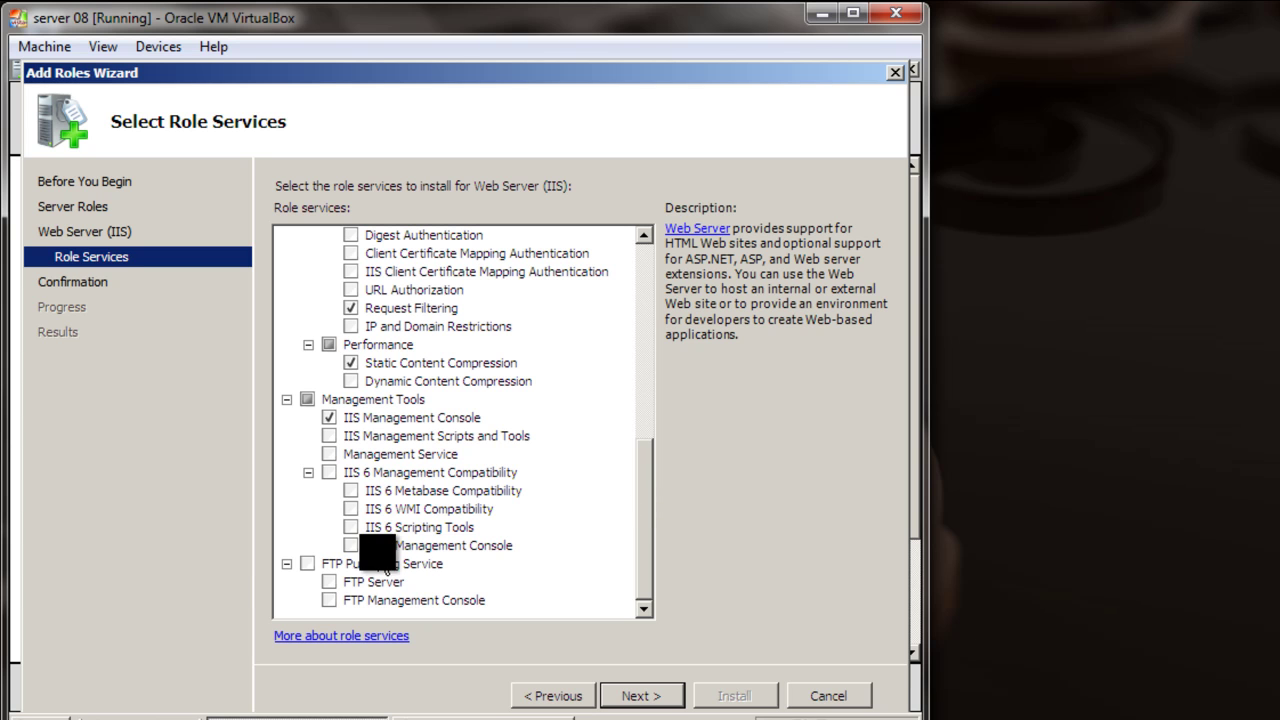
Step: Tick FTP Publishing Service, then cancel its required role services prompt so FTP stays unchecked
left_click(306, 565)
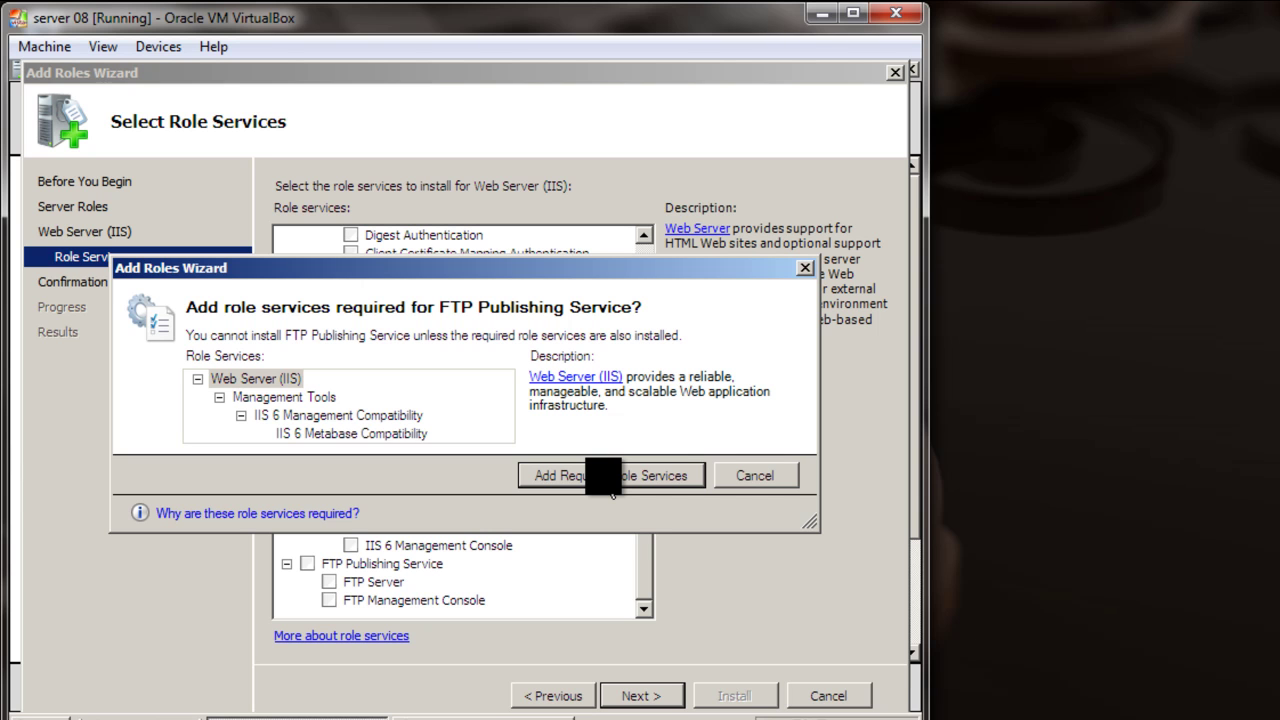
left_click(756, 484)
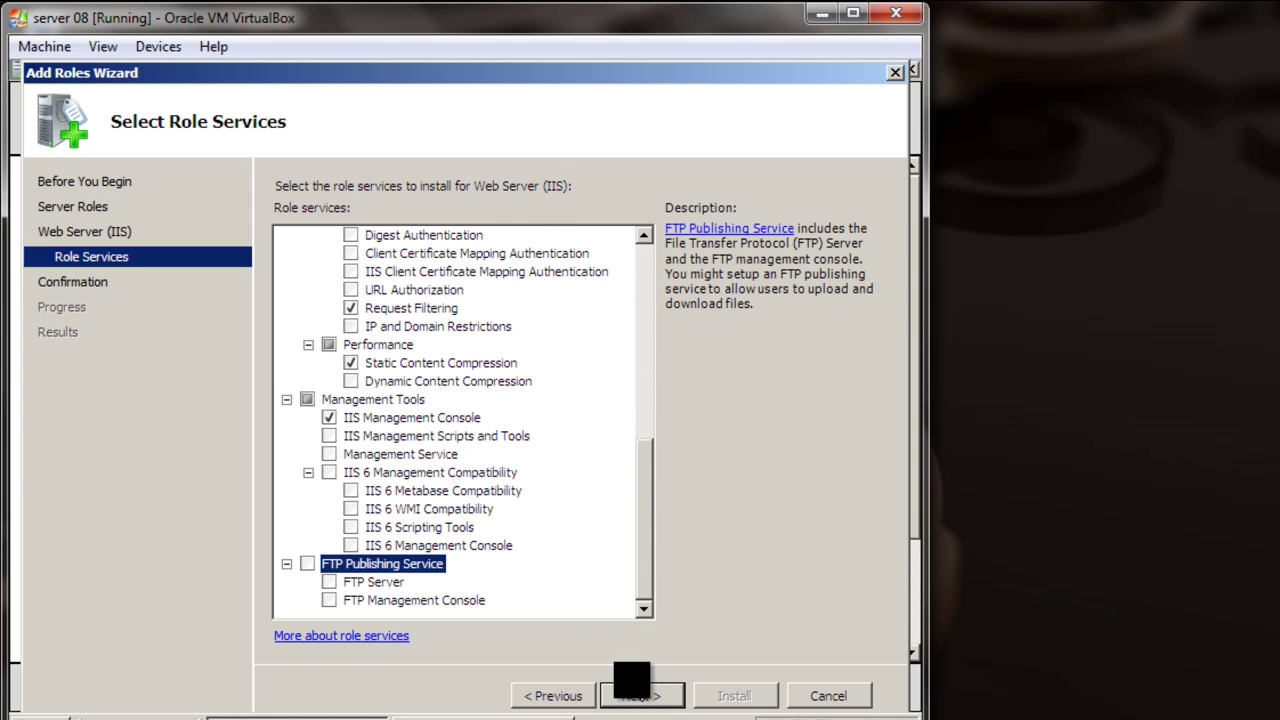
Step: Confirm the selections, install Web Server (IIS), and close the wizard once installation succeeds
left_click(641, 696)
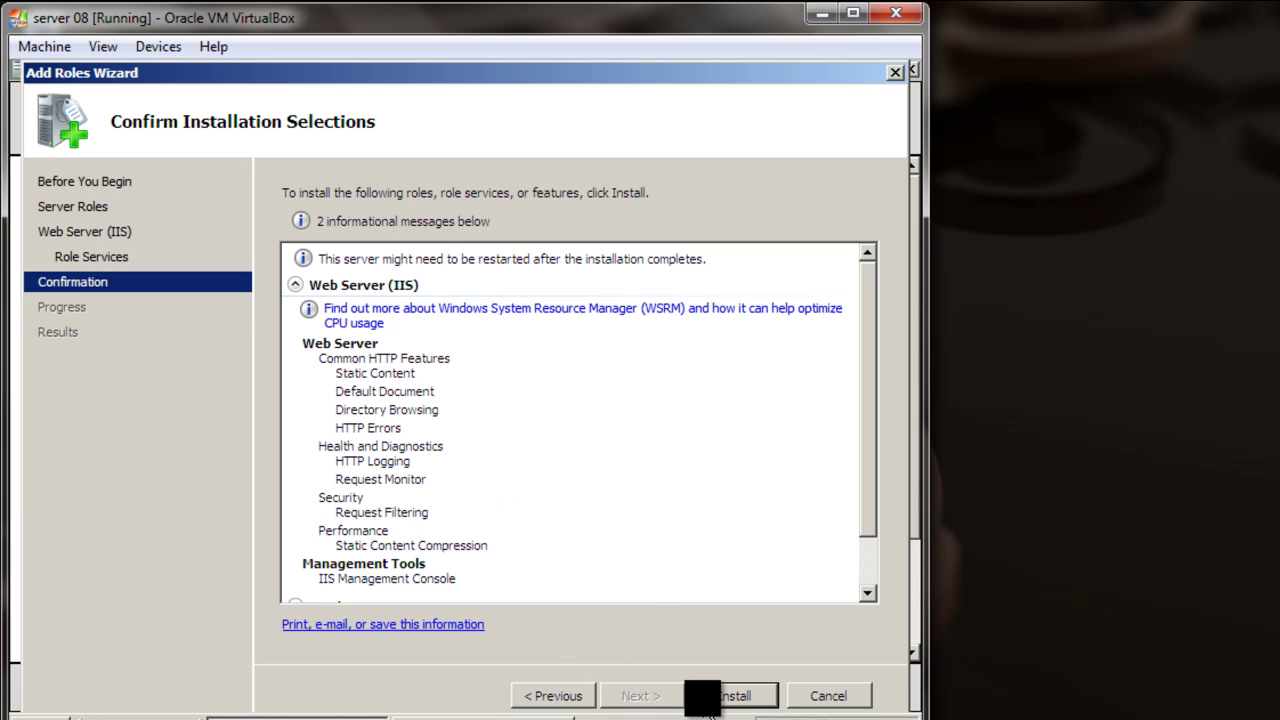
left_click(734, 706)
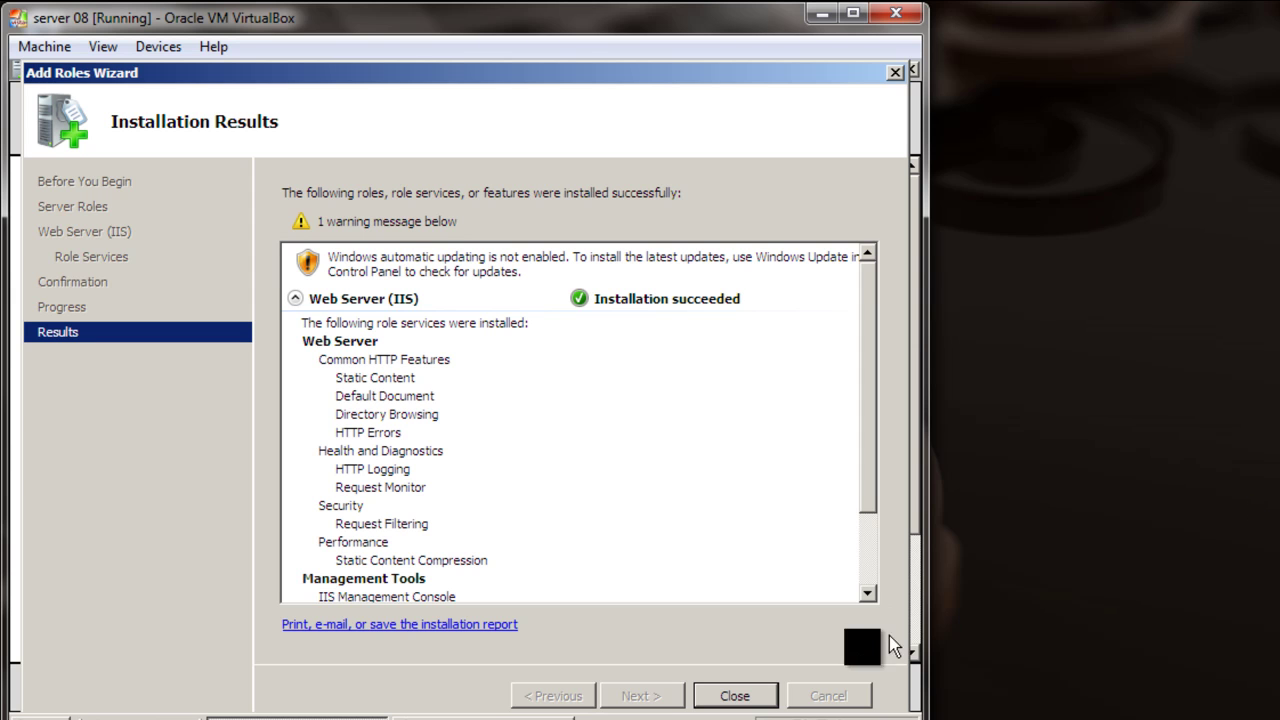
left_click(731, 695)
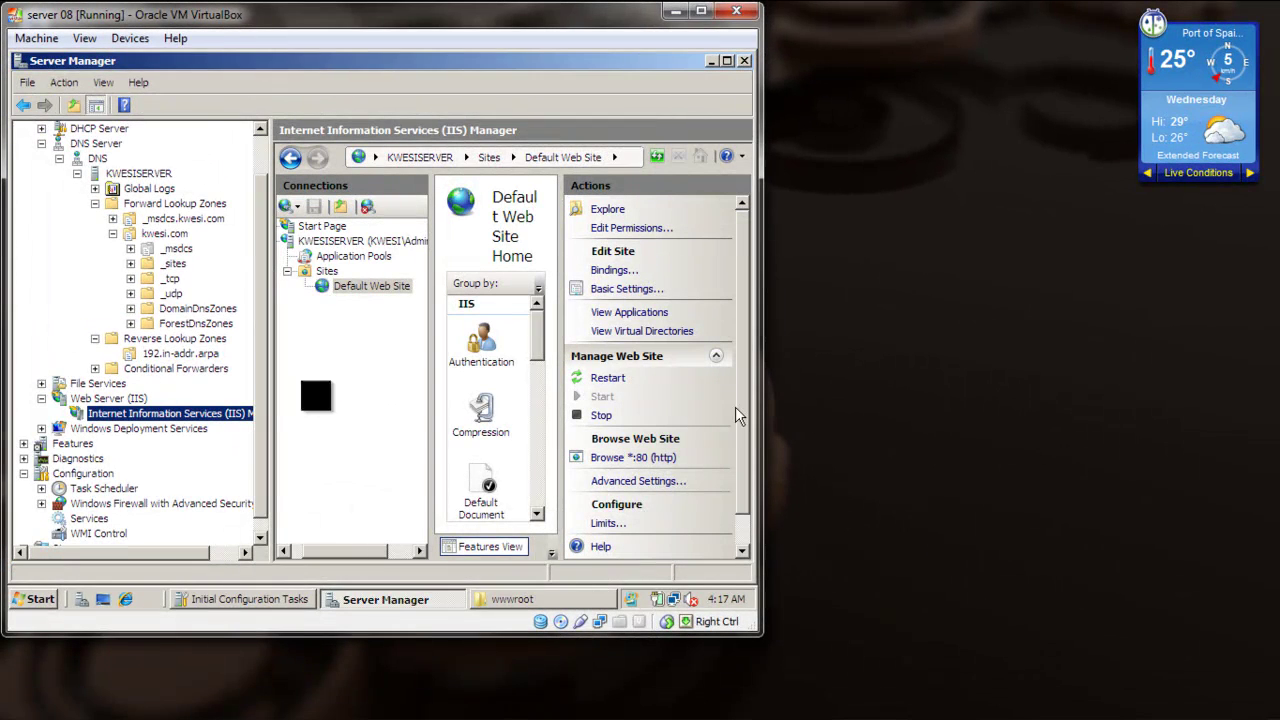
Step: Bring up VirtualBox Manager, start the windows 7 VM, and dismiss the keyboard capture notice
mouse_move(427, 703)
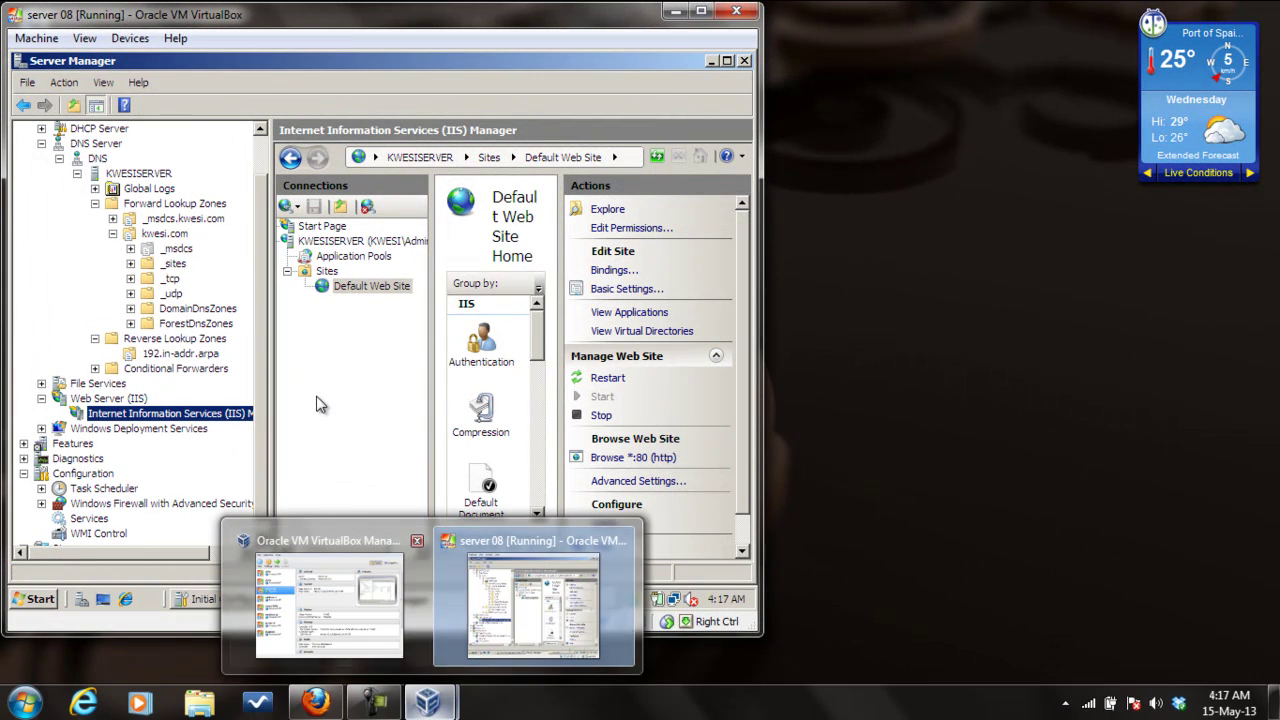
left_click(447, 545)
key("Down")
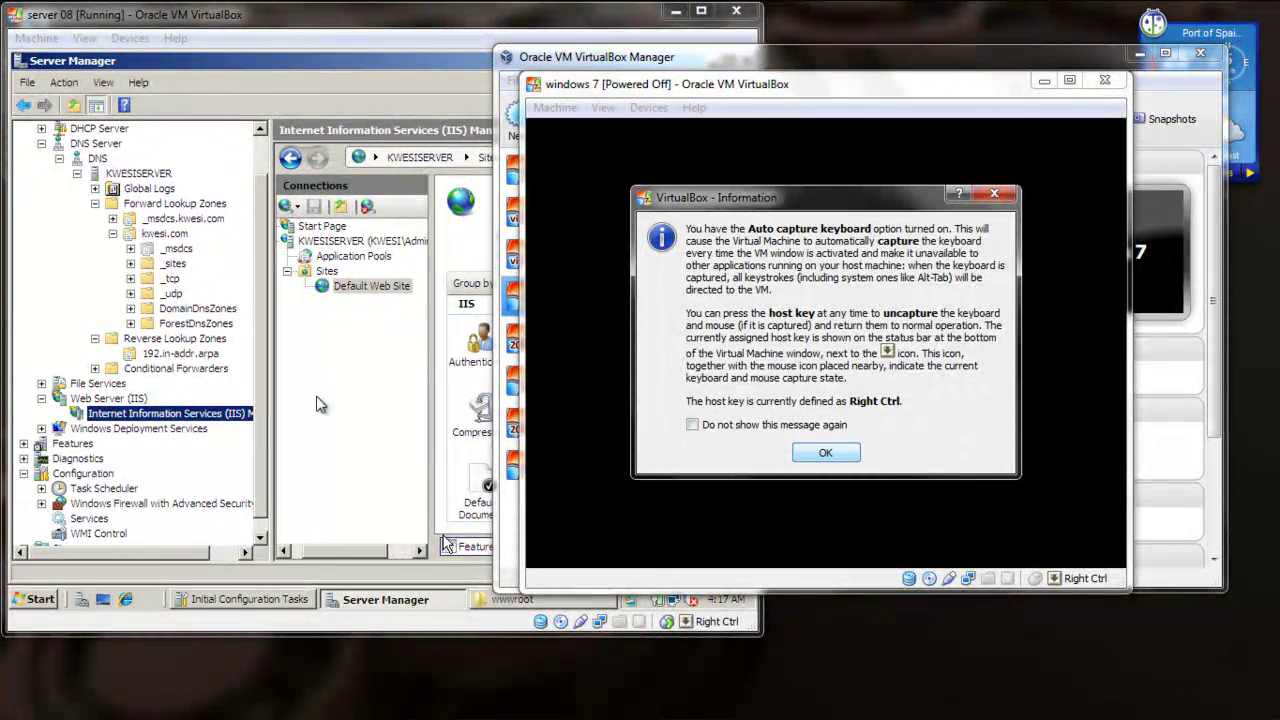
key("Return")
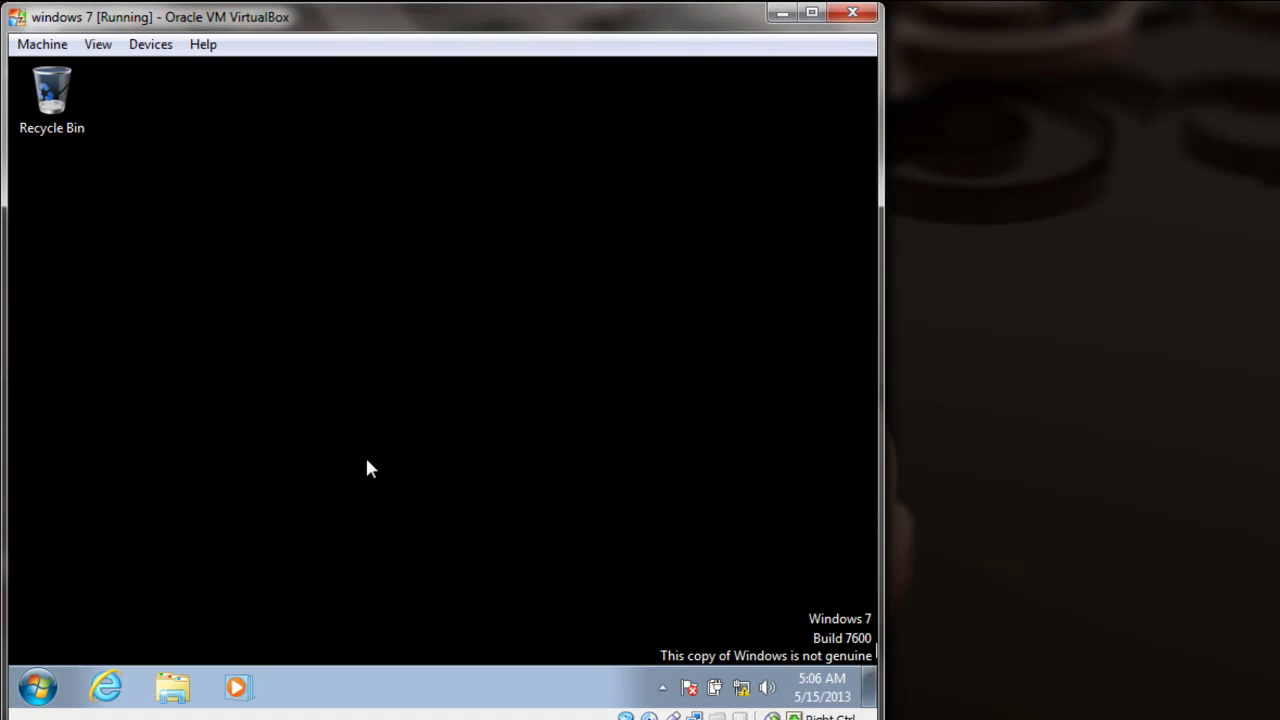
Step: From a Windows 7 cmd prompt, ping kwesiserver (192.168.0.1), then switch to the server 08 VM
left_click(38, 687)
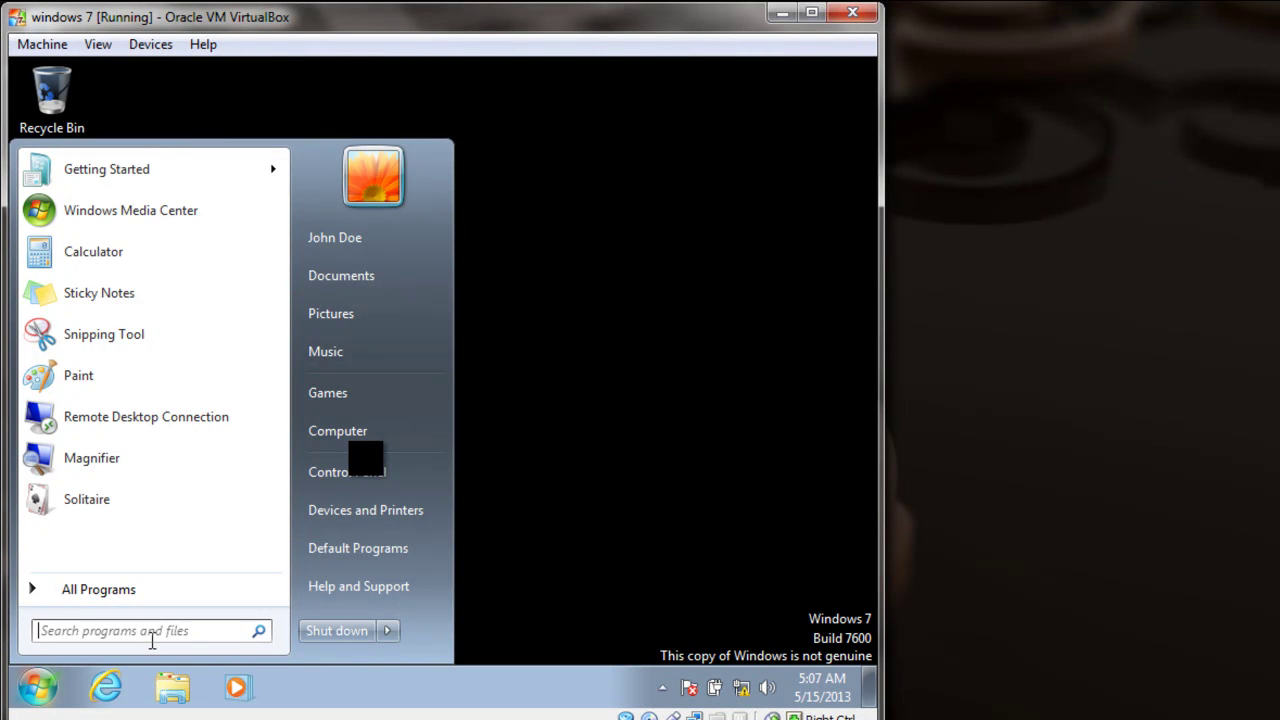
type("cmd")
key("Return")
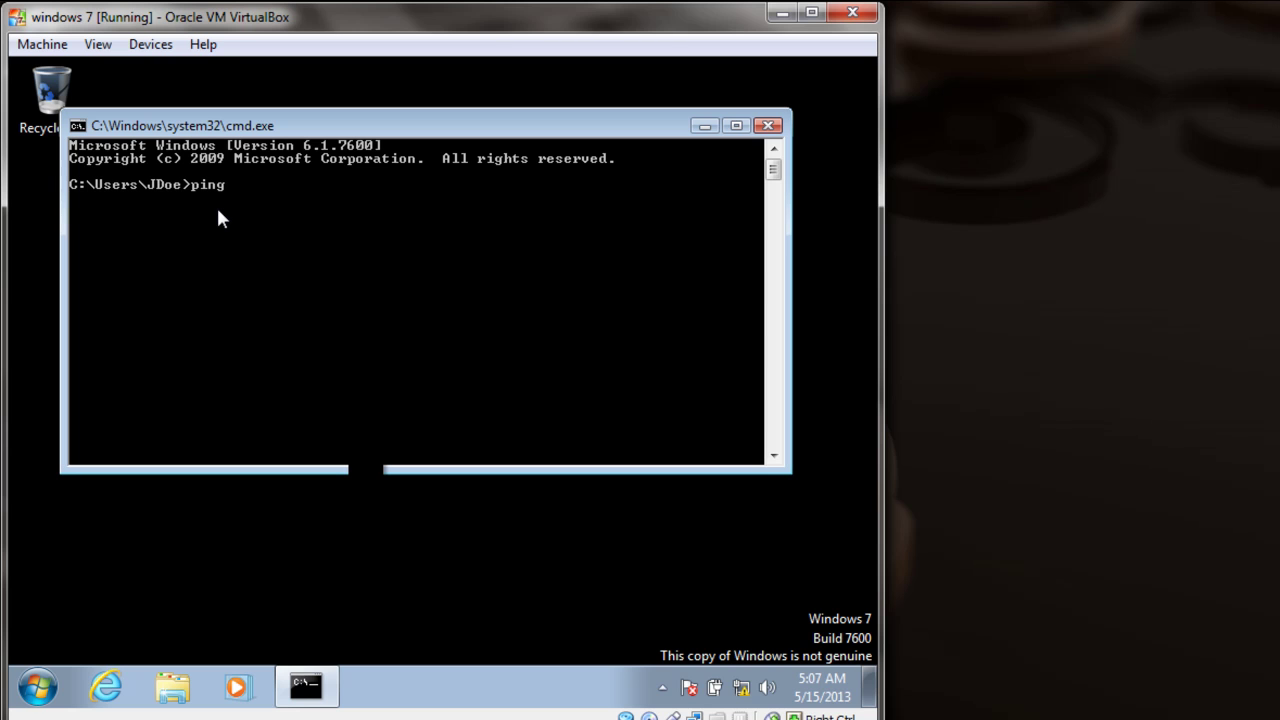
type("wesiserver")
key("Return")
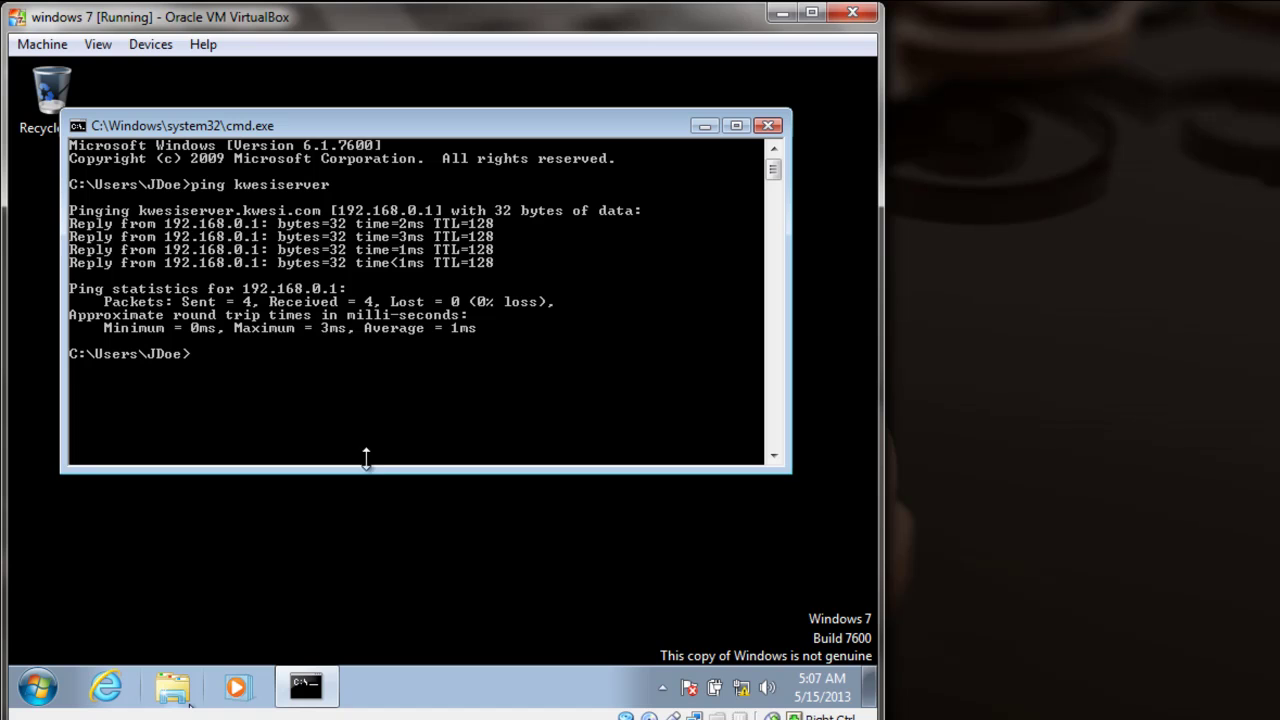
left_click(500, 650)
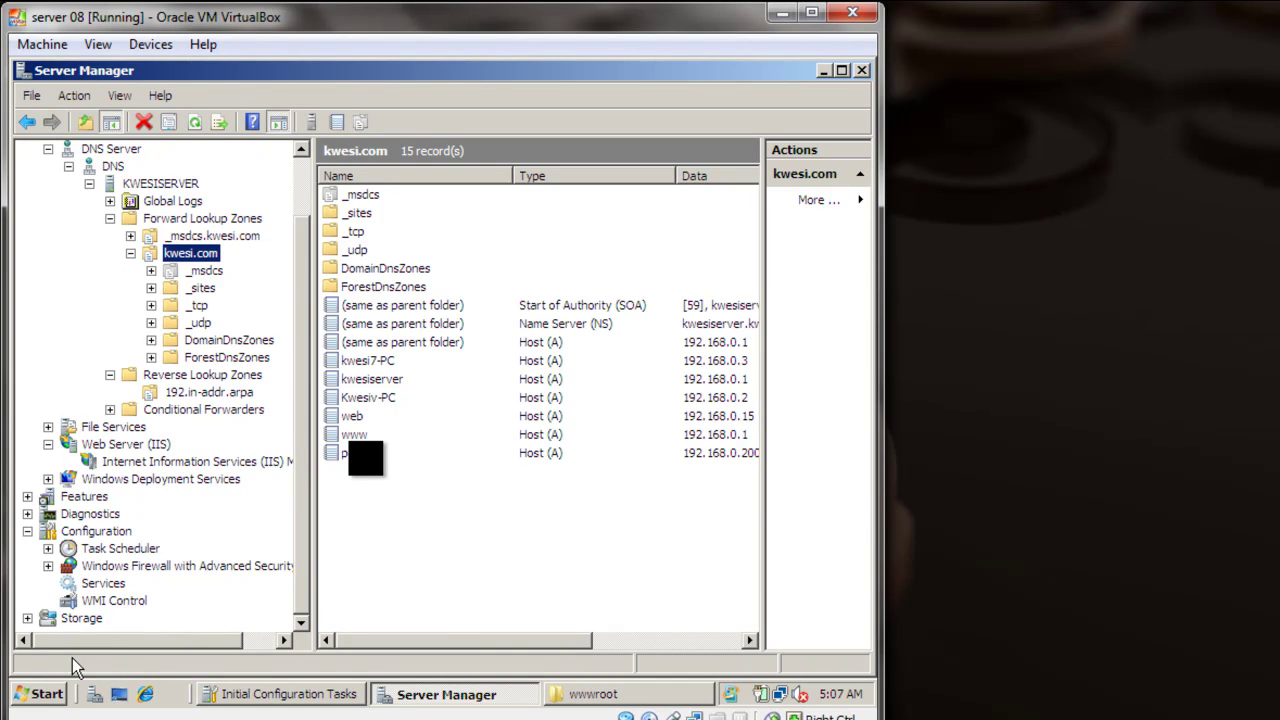
Step: From a server command prompt, ping kwesi7-PC (replies from 192.168.0.3), then close the window
left_click(44, 698)
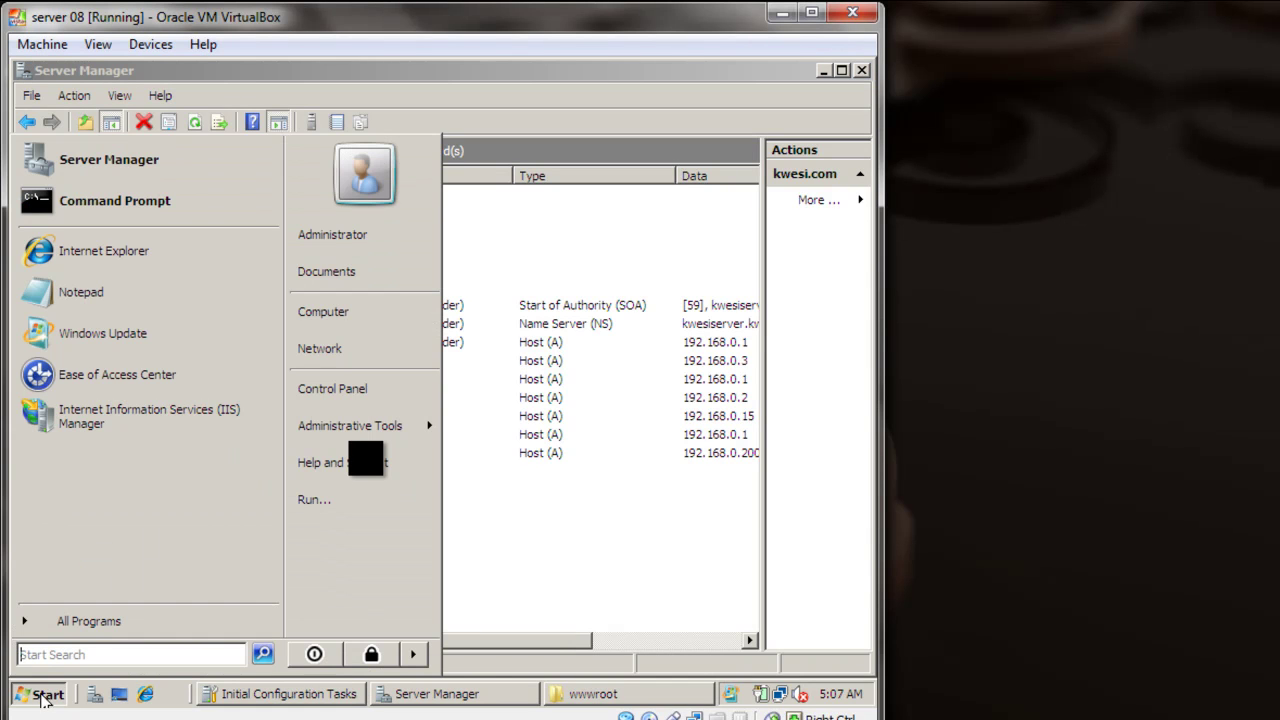
left_click(166, 218)
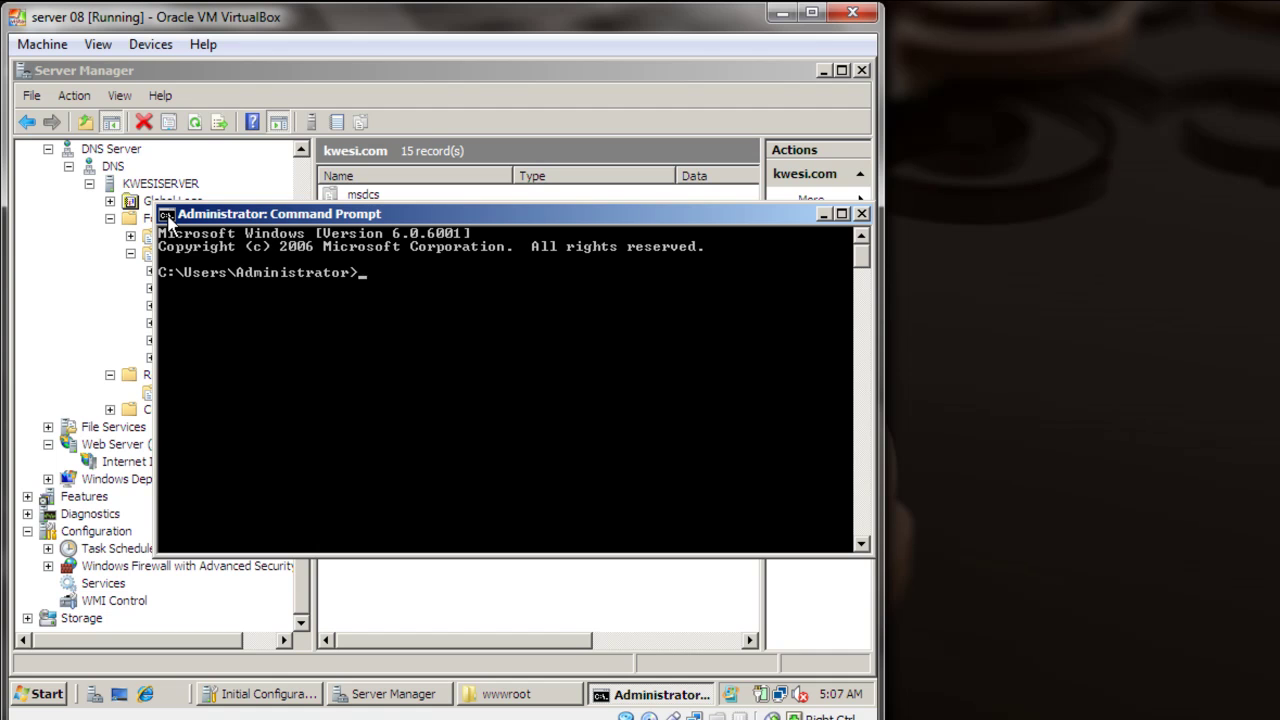
type("ping kwesi7-PC")
key("Return")
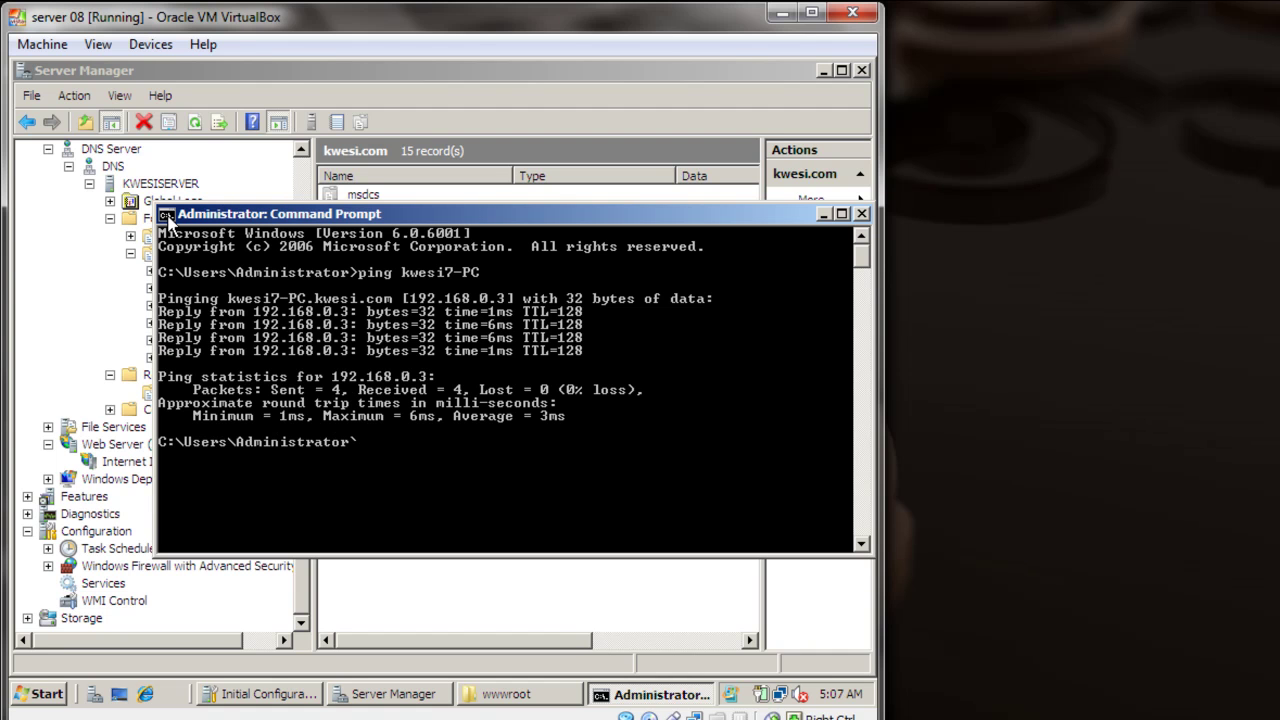
left_click(862, 215)
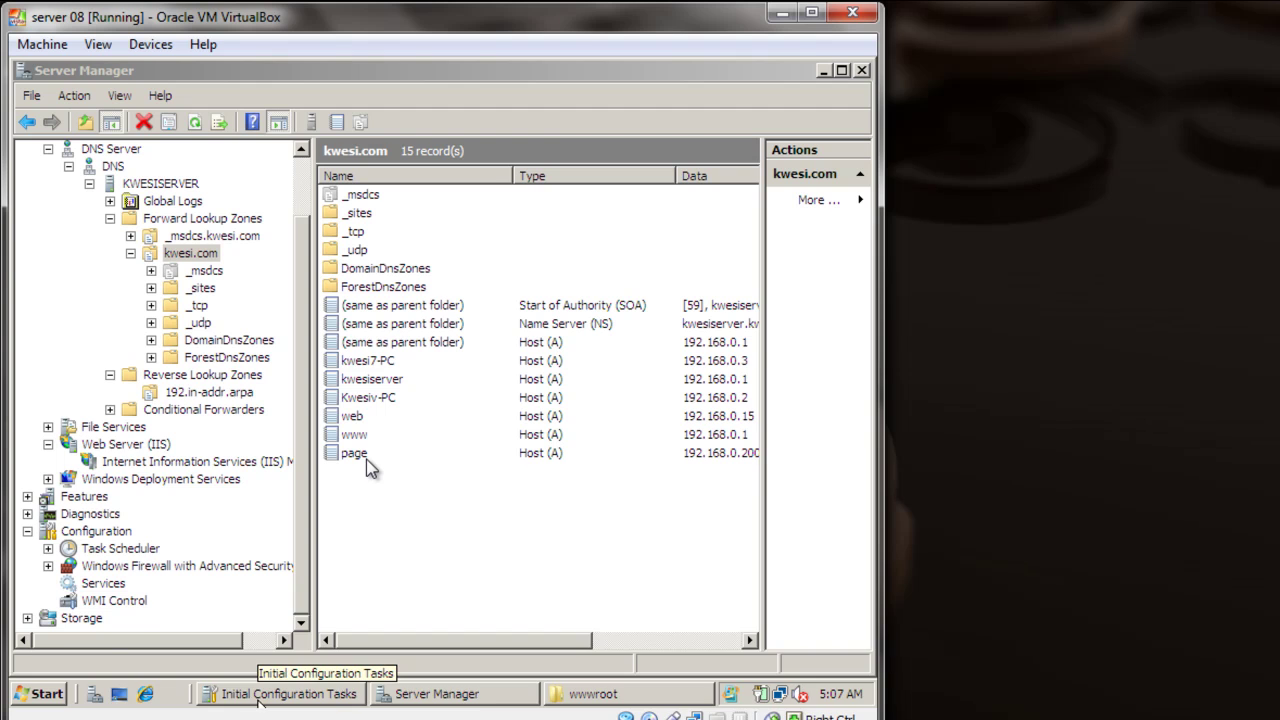
Step: On the Windows 7 machine, close cmd and load the IIS7 page at 192.168.0.1 in Internet Explorer
left_click(750, 660)
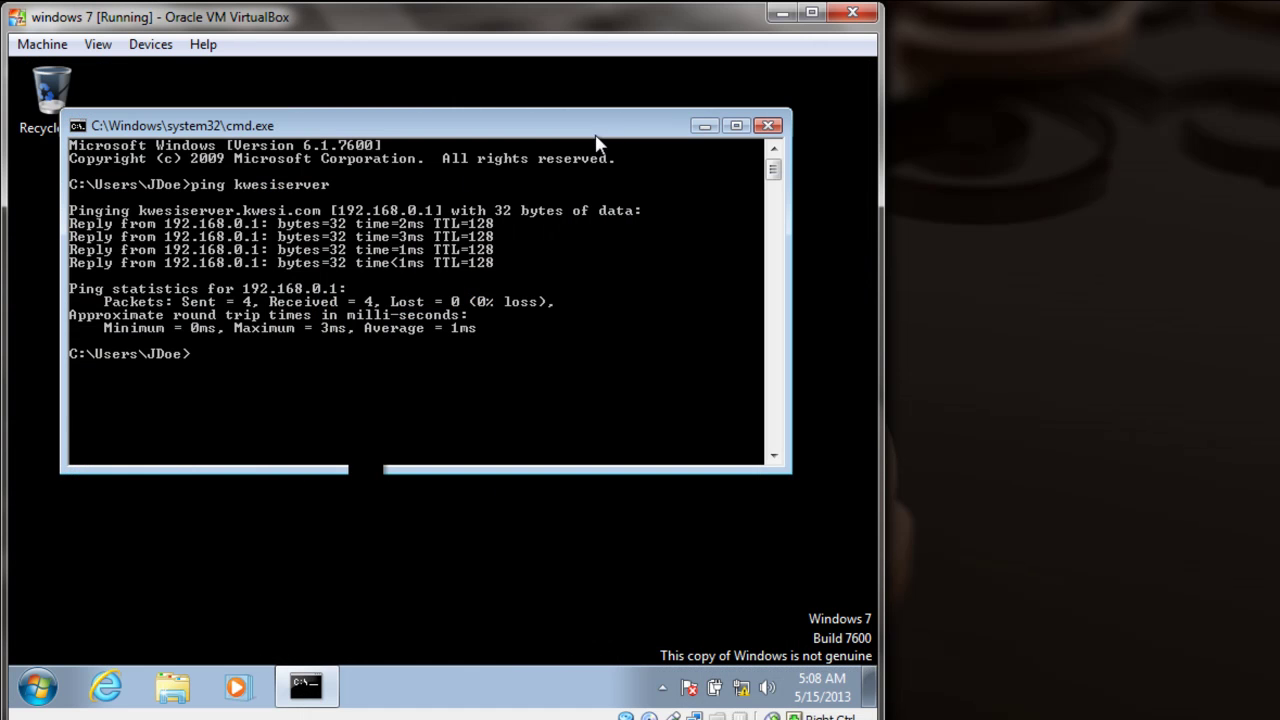
left_click(769, 125)
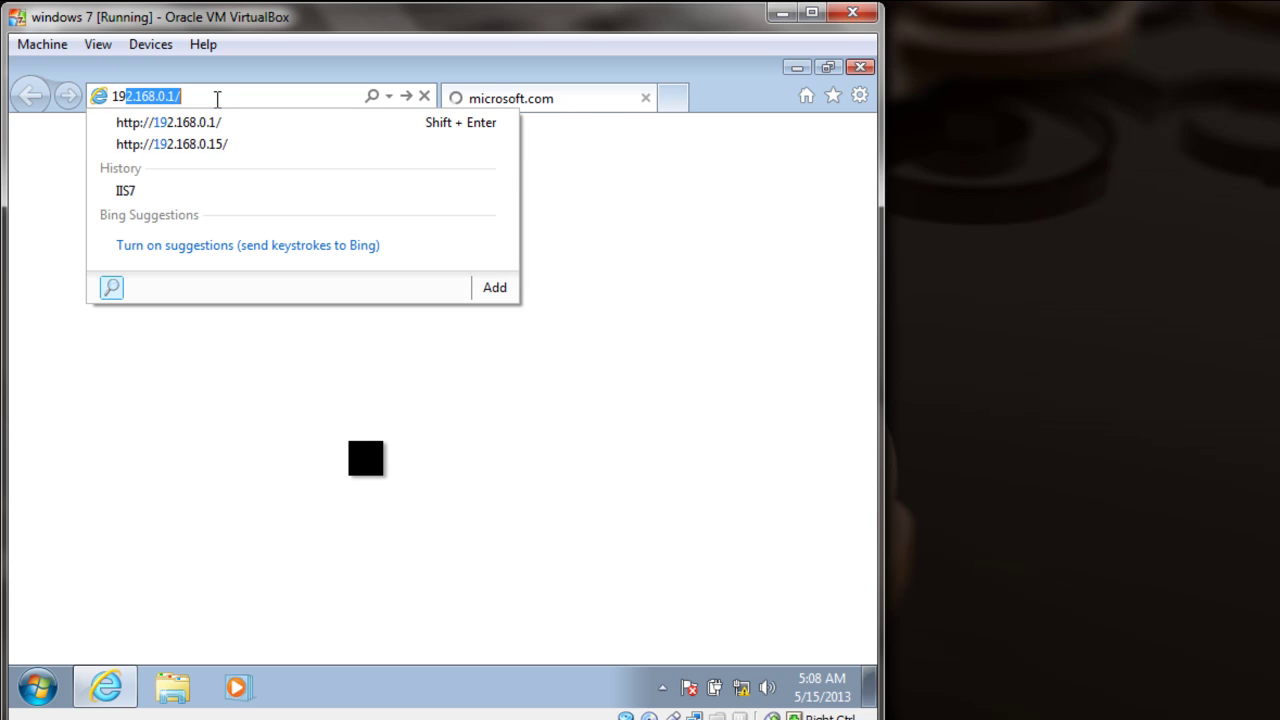
type("168")
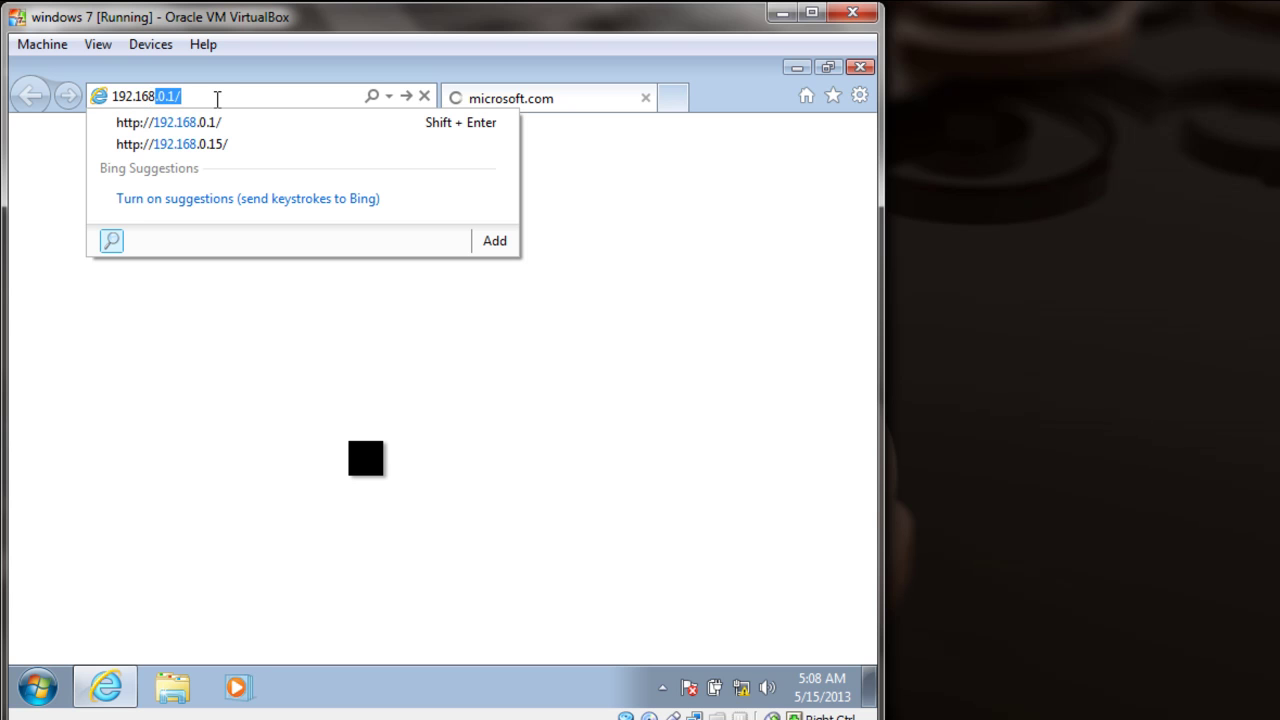
type(".0.1")
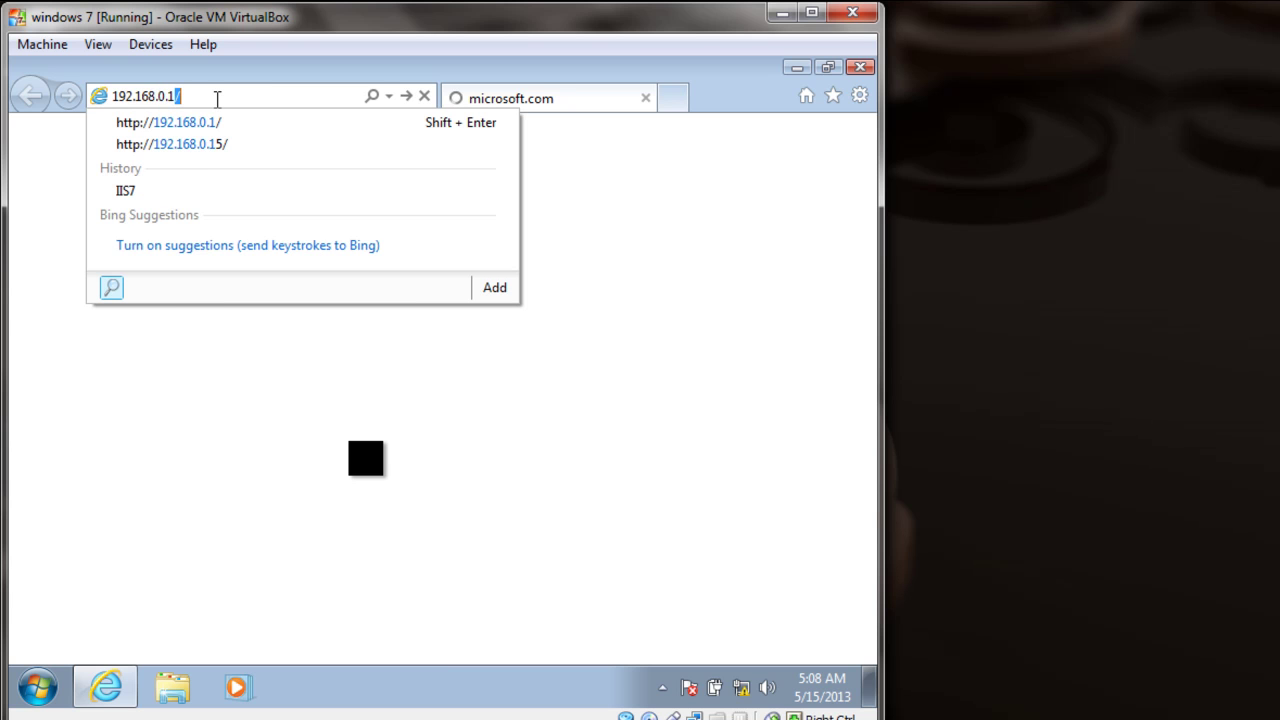
key("Return")
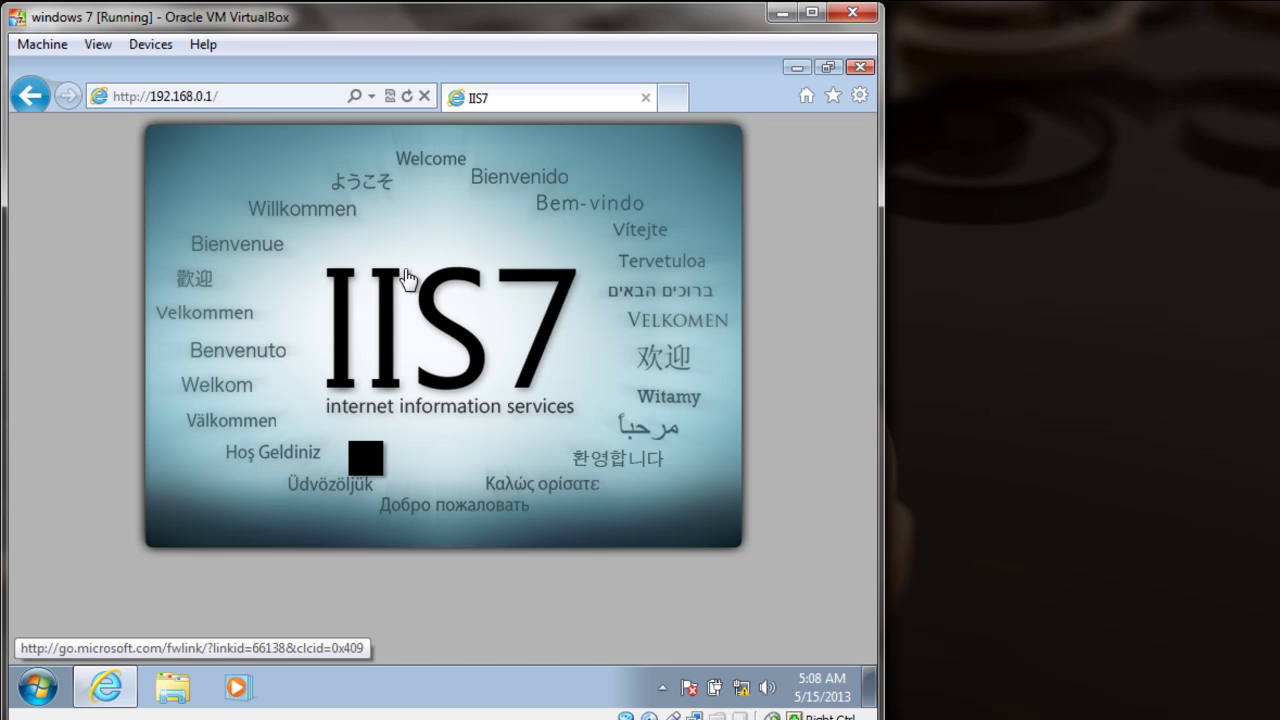
left_click(227, 92)
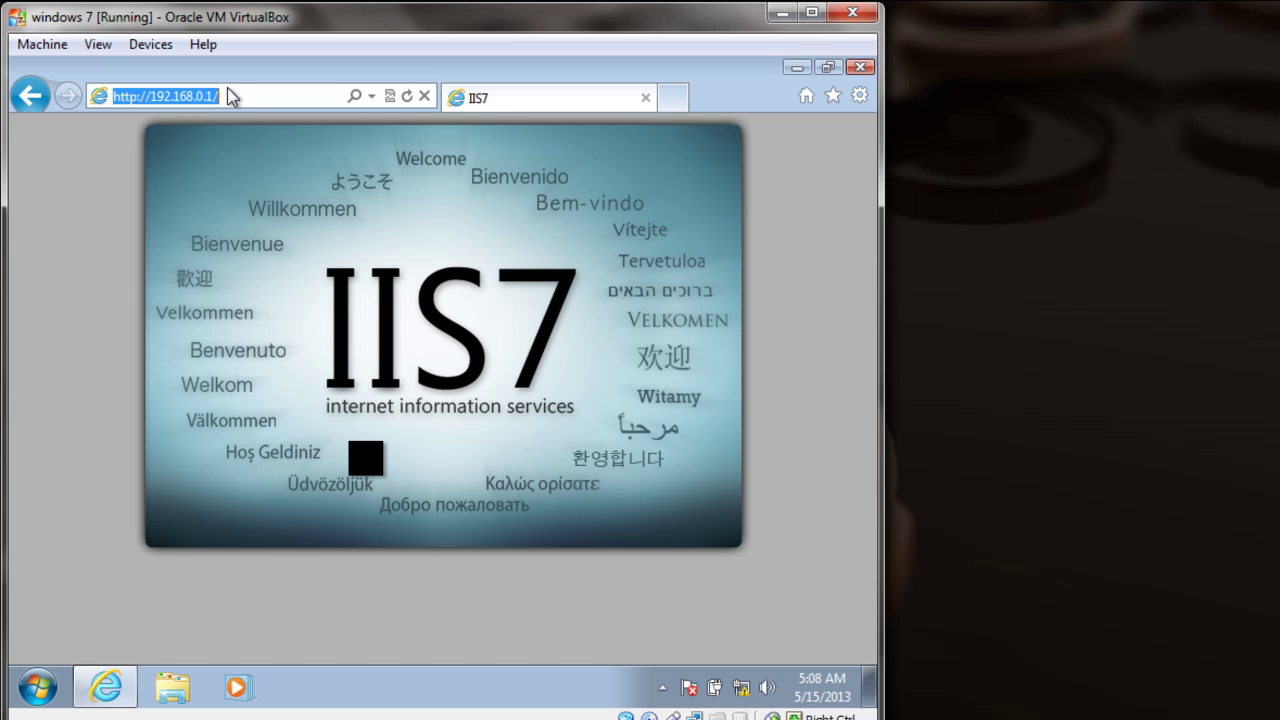
type("kwesiserver/")
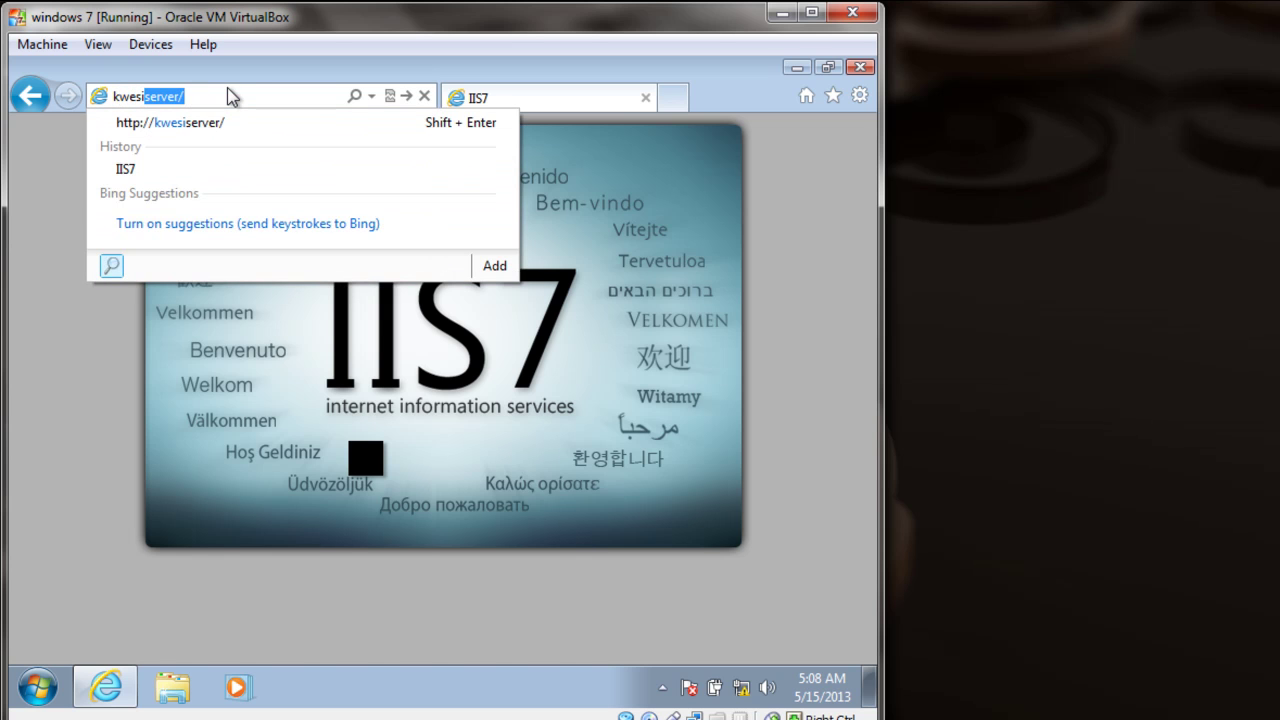
key("Down")
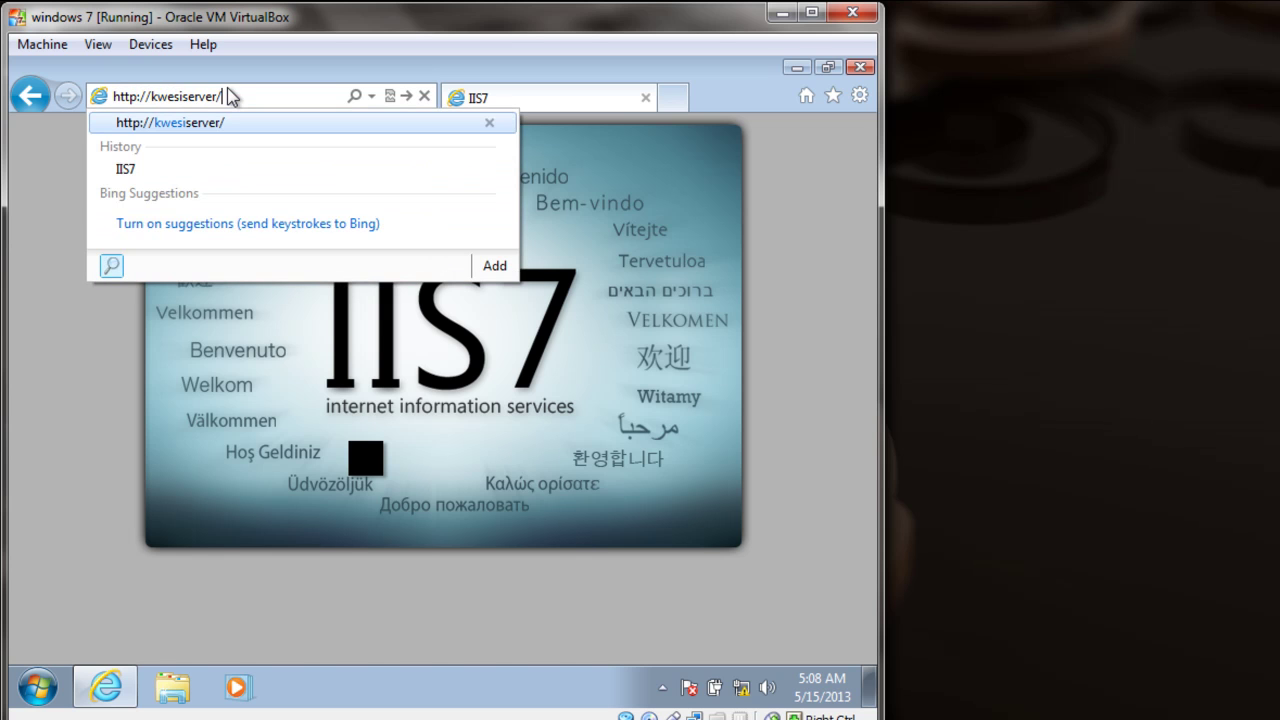
key("Return")
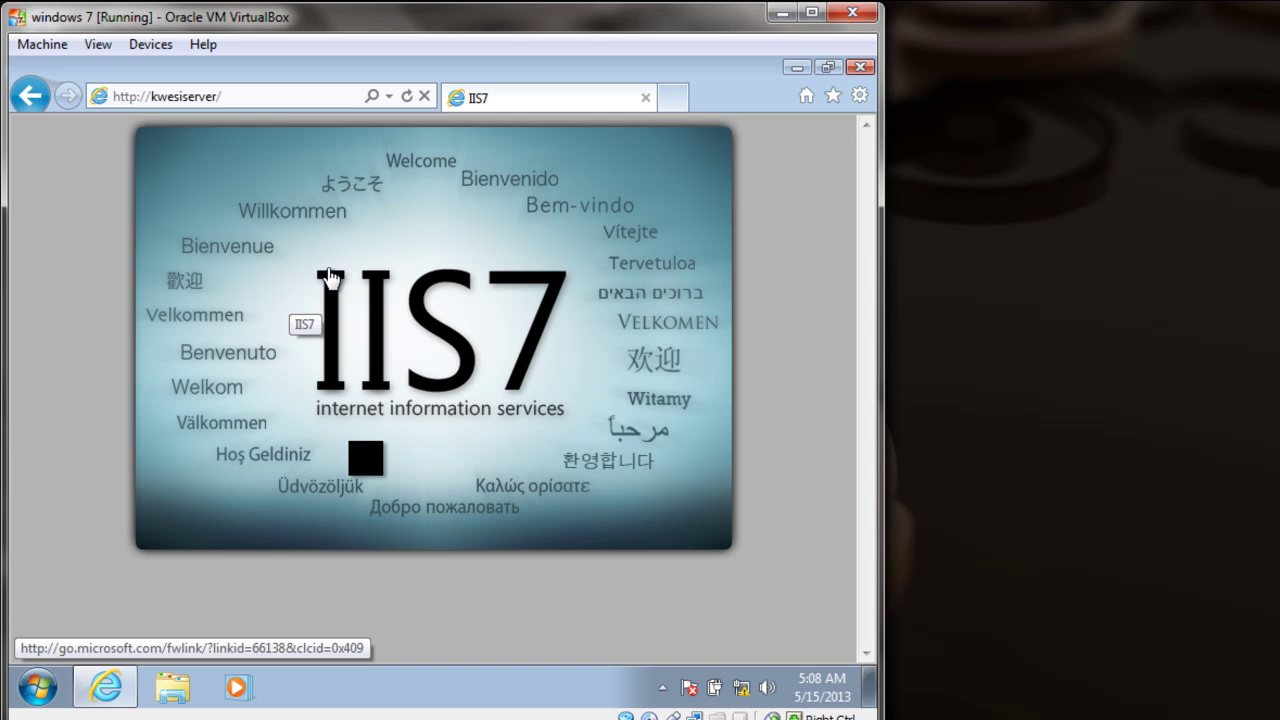
Step: Close Internet Explorer, return to the server 08 VM, and open IIS Manager under Web Server (IIS)
left_click(858, 72)
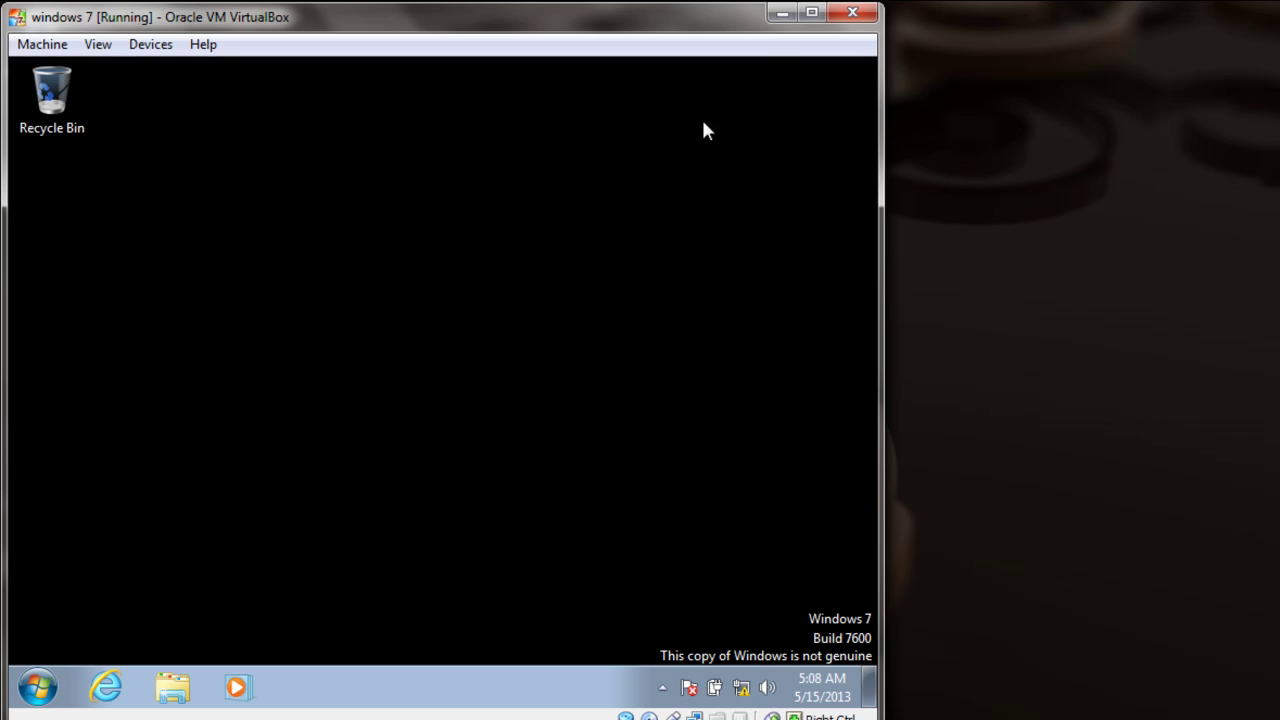
key("alt+Tab")
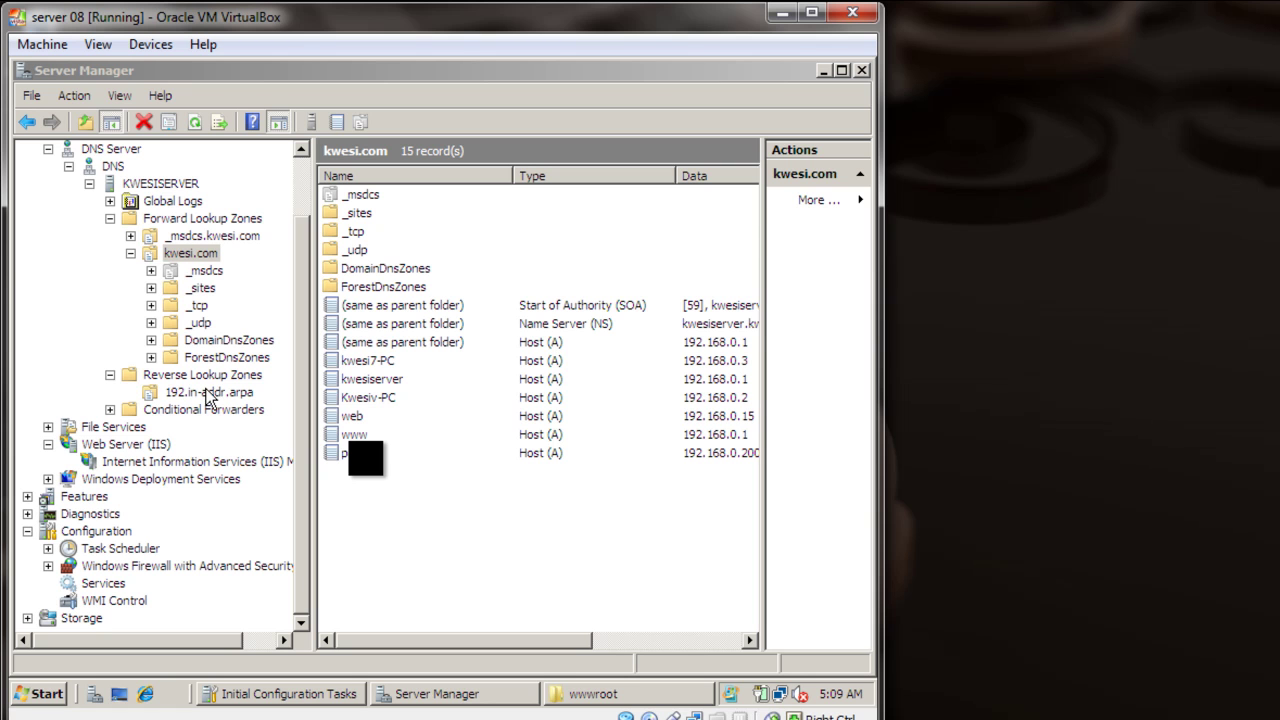
left_click(160, 462)
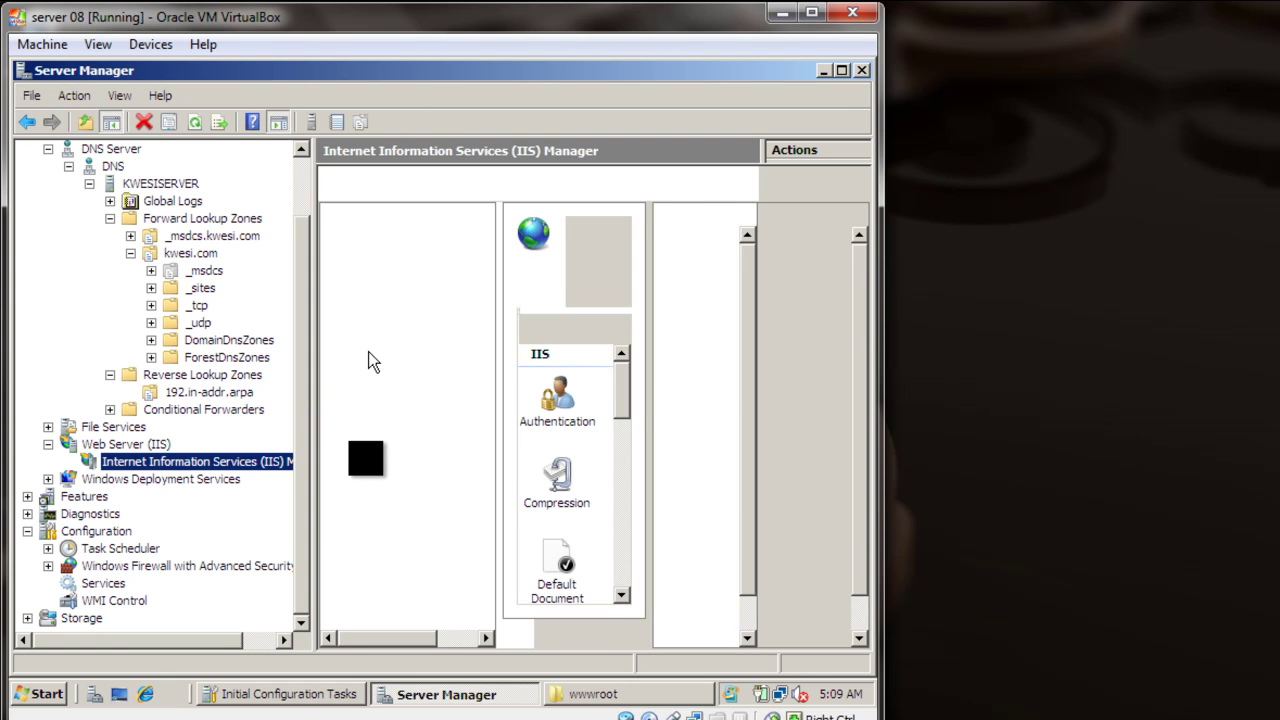
Step: Launch Add Role Services for Web Server (IIS) and scroll the list down to FTP Publishing Service
right_click(150, 445)
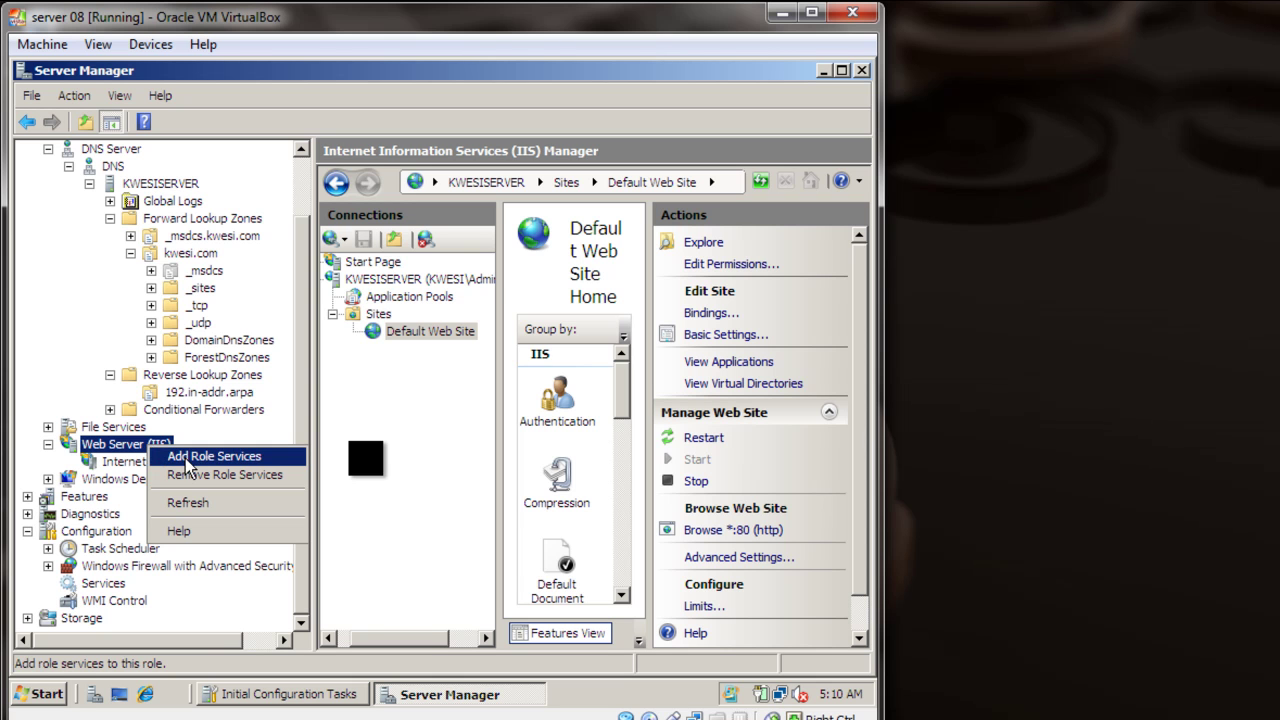
key("Escape")
left_click(186, 462)
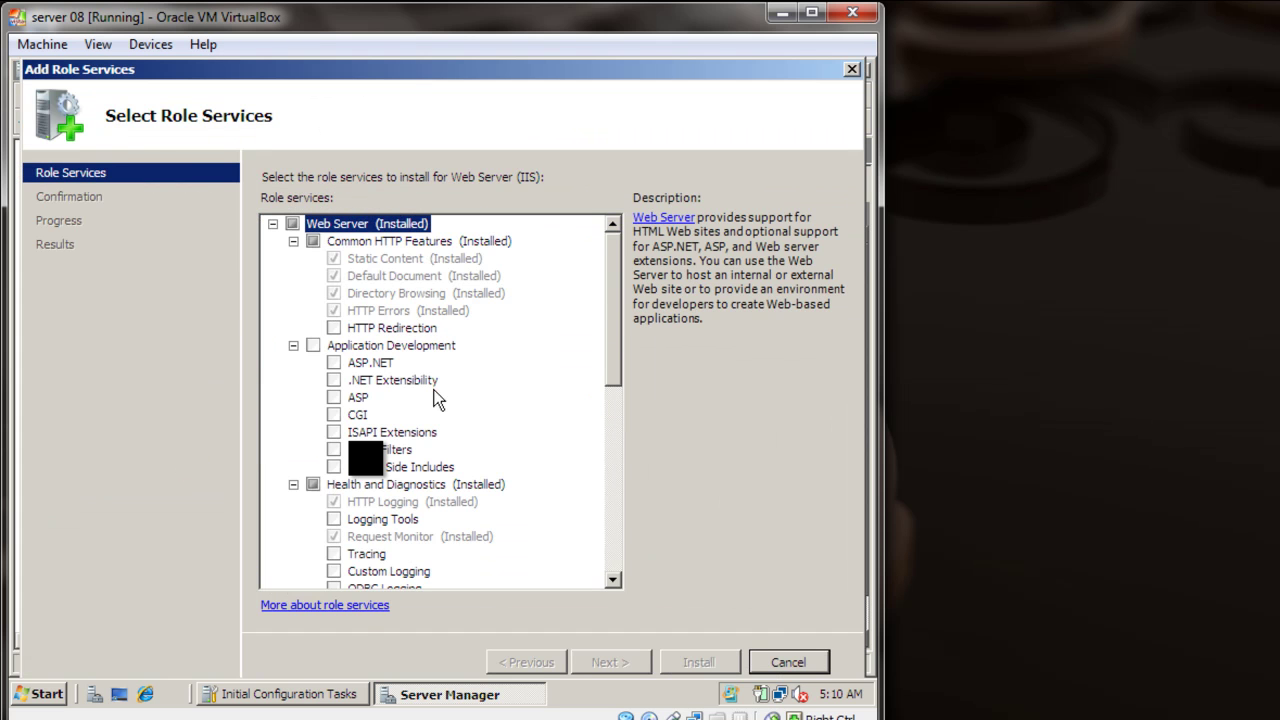
left_click_drag(613, 289, 634, 500)
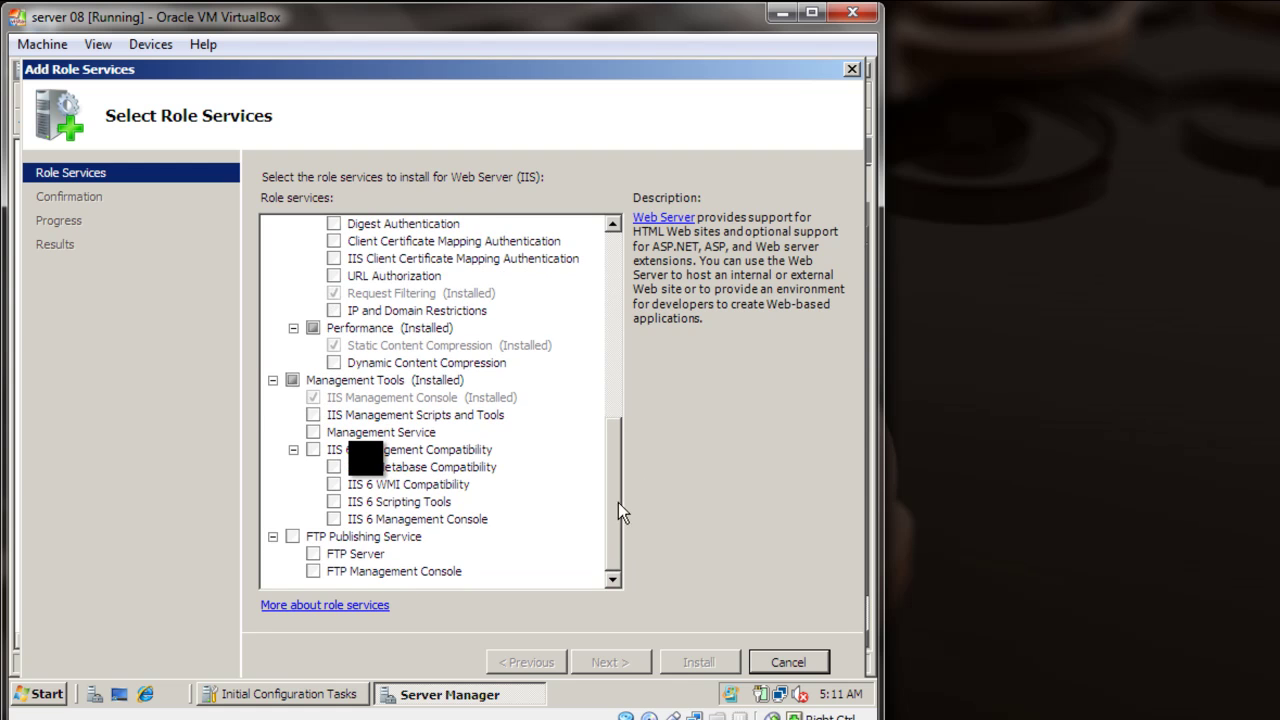